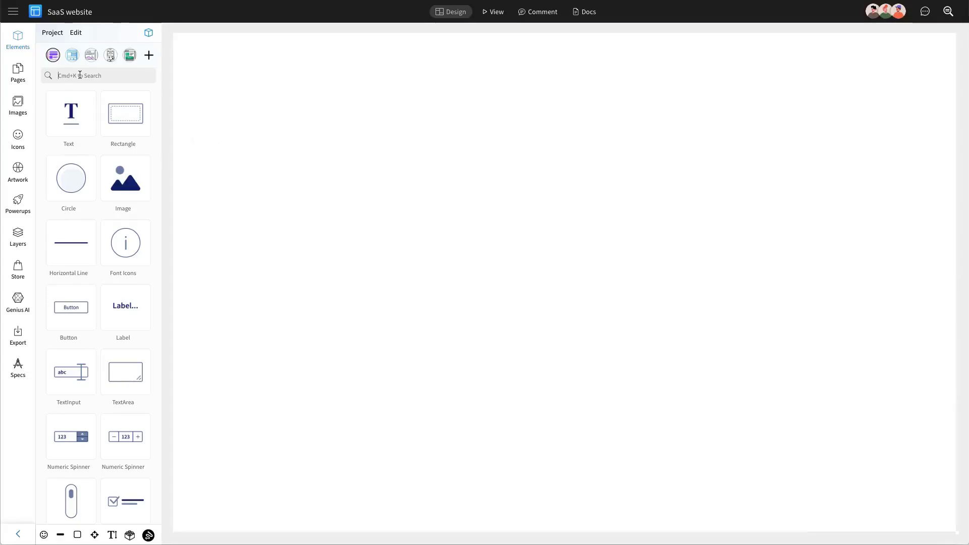
Add a BrowserFrame element to the blank canvas and position it at about X 162, Y 87
type("browser")
left_click_drag(66, 112, 402, 127)
left_click(18, 40)
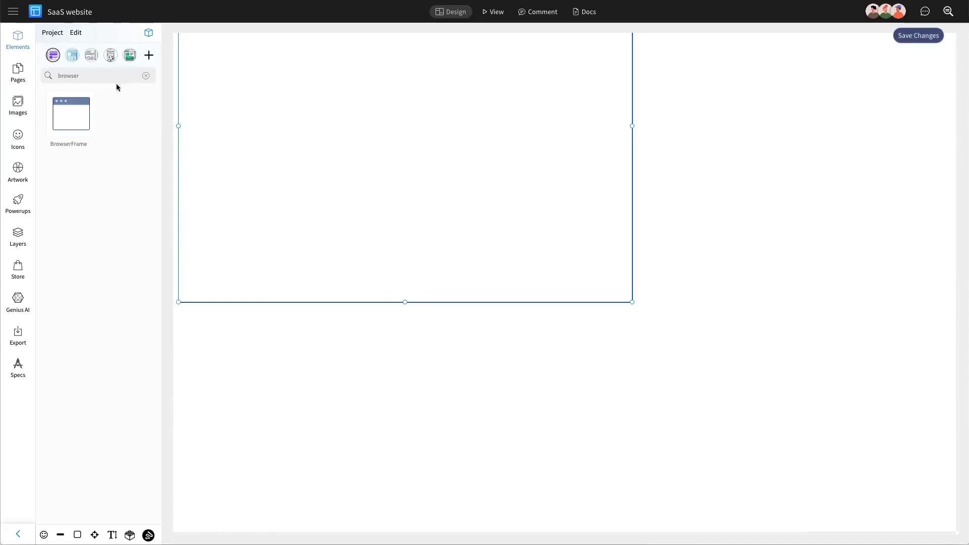
left_click(148, 78)
left_click(469, 221)
left_click_drag(469, 221, 471, 237)
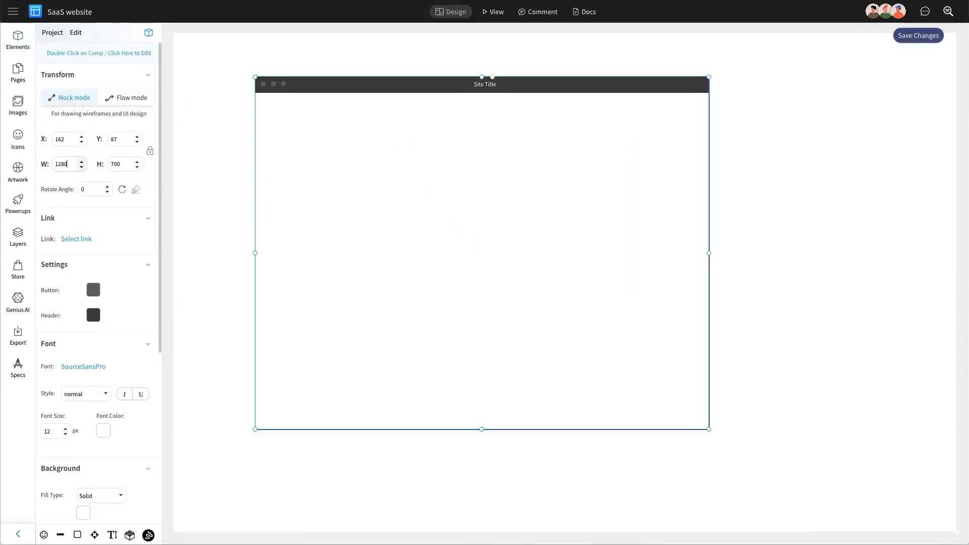
Resize the browser frame to 1280 wide and 1700 high
type("1280")
key("Return")
left_click(112, 164)
type("1")
left_click(384, 144)
left_click(385, 143)
Set the browser frame's header colour to black
left_click(94, 316)
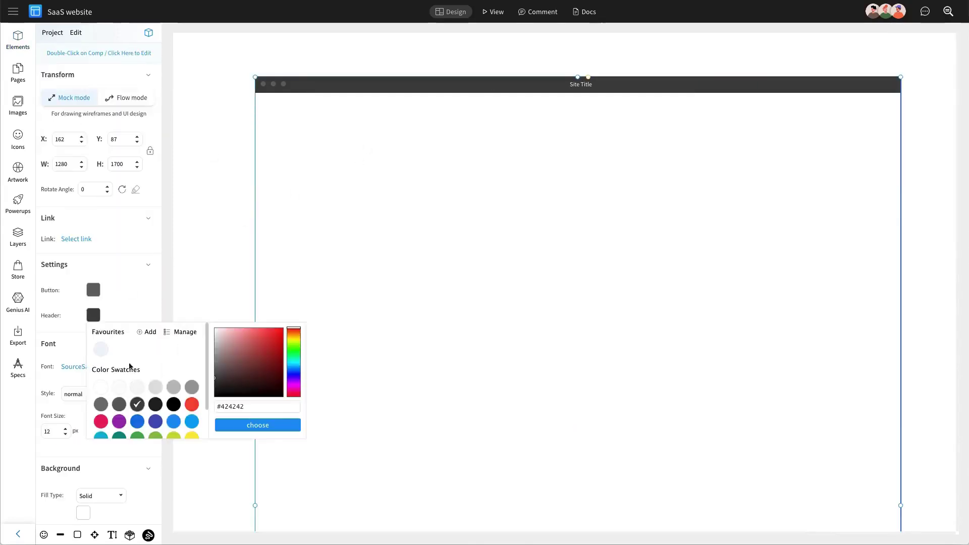
left_click(173, 404)
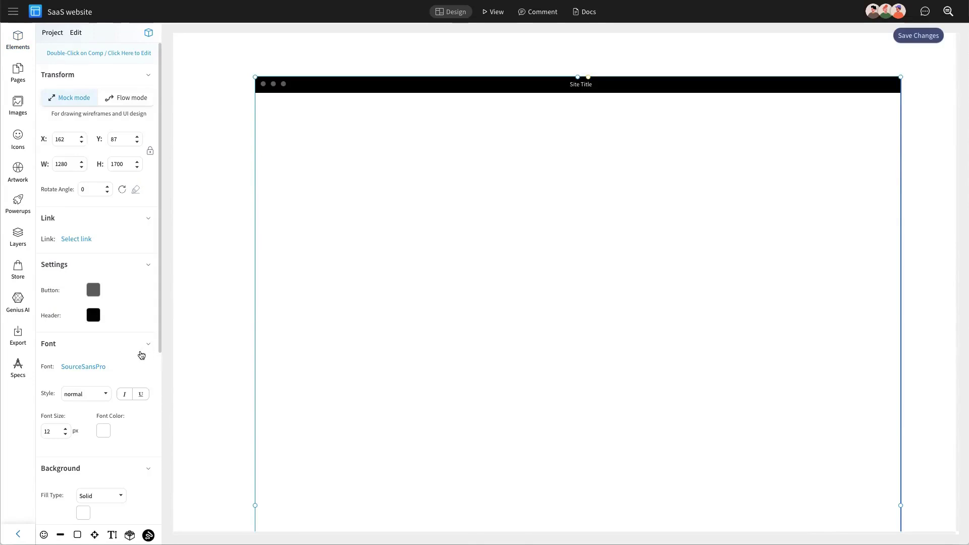
left_click(217, 335)
Add a rectangle in the upper part of the browser frame and set its width to 1279
left_click_drag(143, 116, 290, 161)
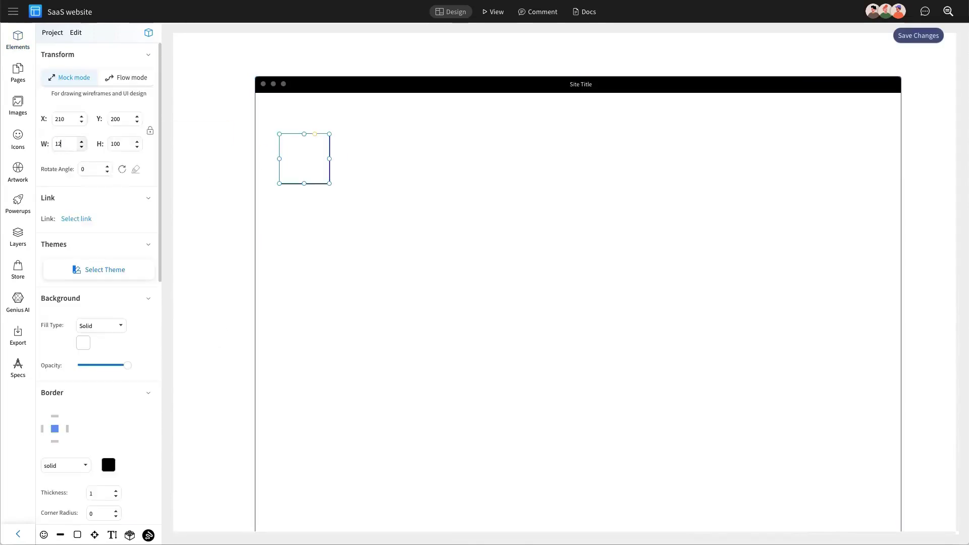
key("Return")
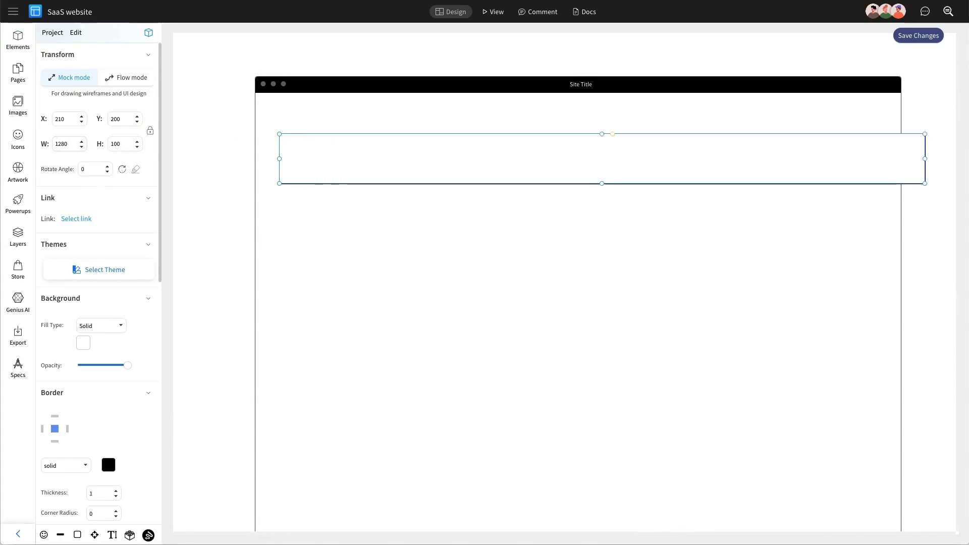
left_click(81, 147)
Fill the rectangle with the favourite pale blue-grey colour and set its border to none
left_click(80, 344)
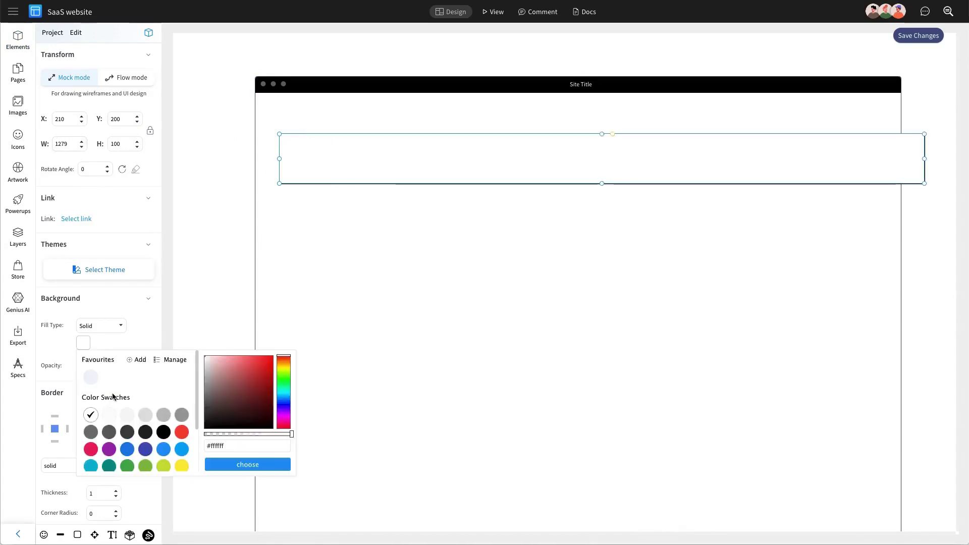
left_click(92, 379)
left_click(64, 466)
left_click(60, 516)
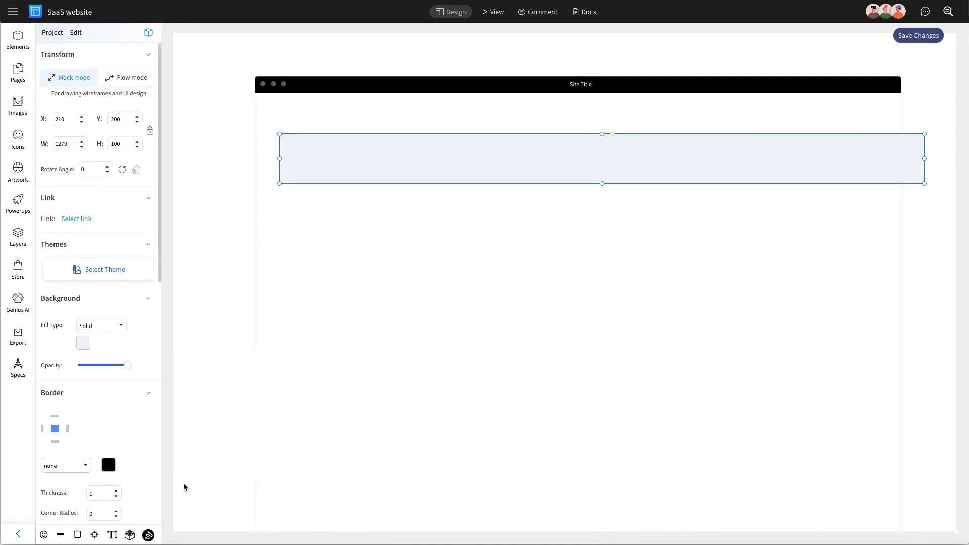
Align the pale rectangle horizontally with the browser frame
left_click(513, 361, "shift")
left_click(52, 346)
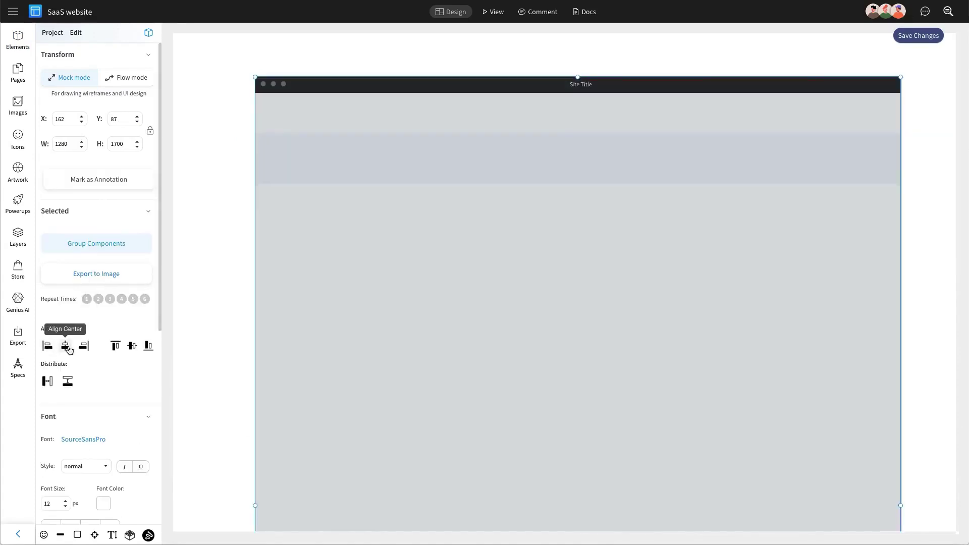
left_click(513, 213)
Move the pale rectangle directly under the black title bar and extend its height to about 495
left_click_drag(514, 171, 514, 139)
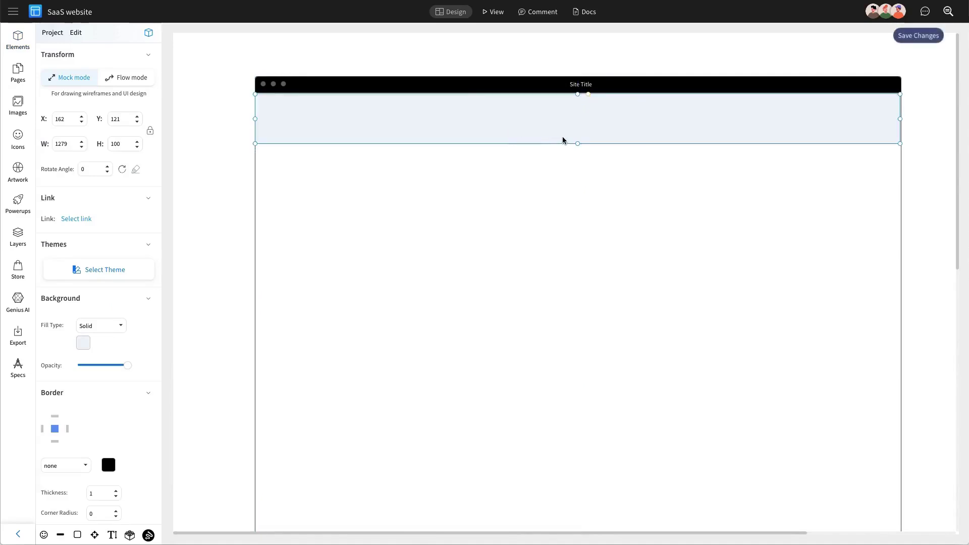
left_click_drag(577, 144, 578, 342)
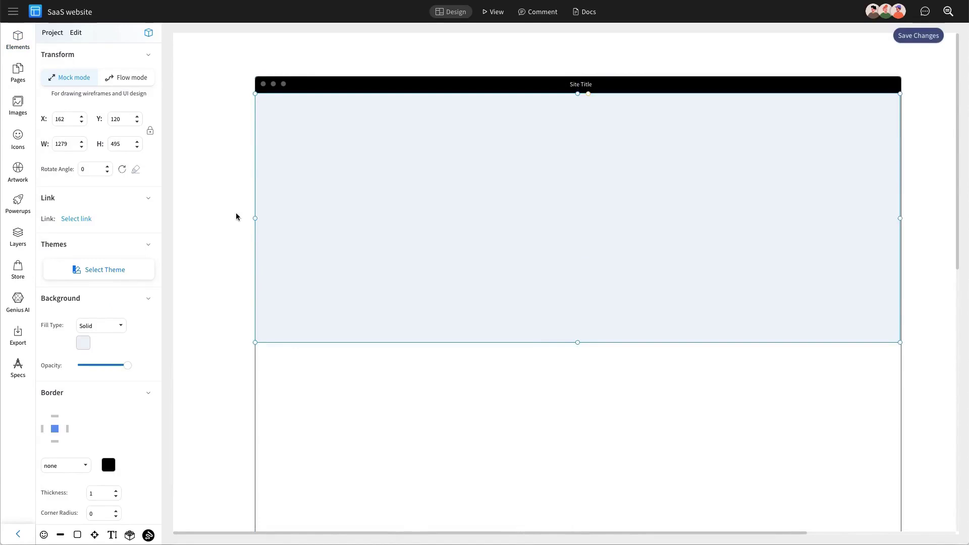
left_click(234, 213)
Place the two-circle logo image, about 58 by 39, in the upper-left part of the pale hero rectangle
left_click(20, 106)
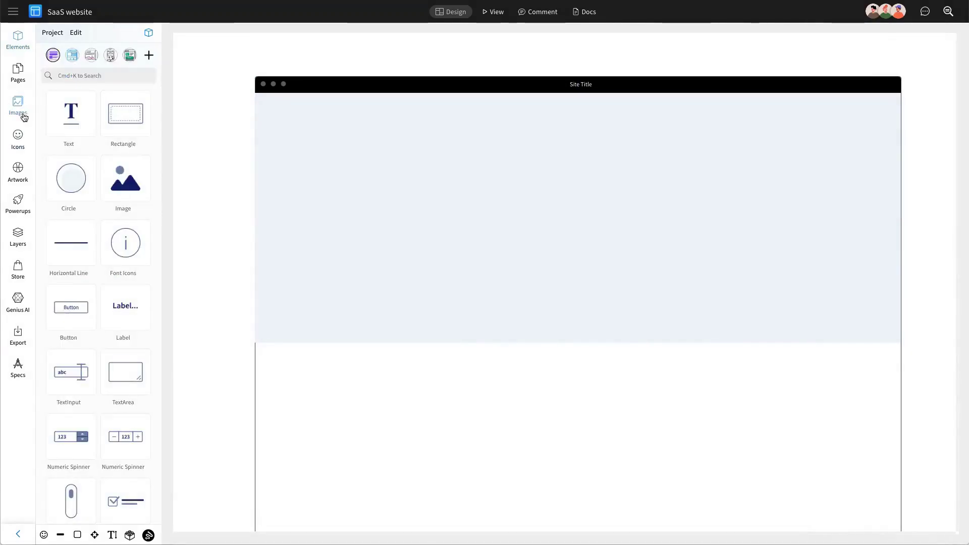
left_click_drag(119, 124, 390, 120)
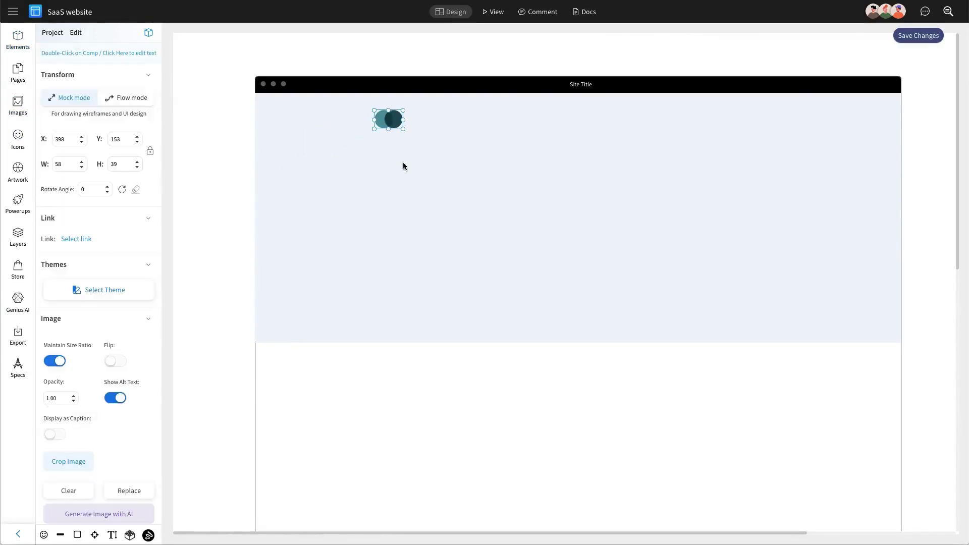
left_click(501, 291)
left_click(503, 392)
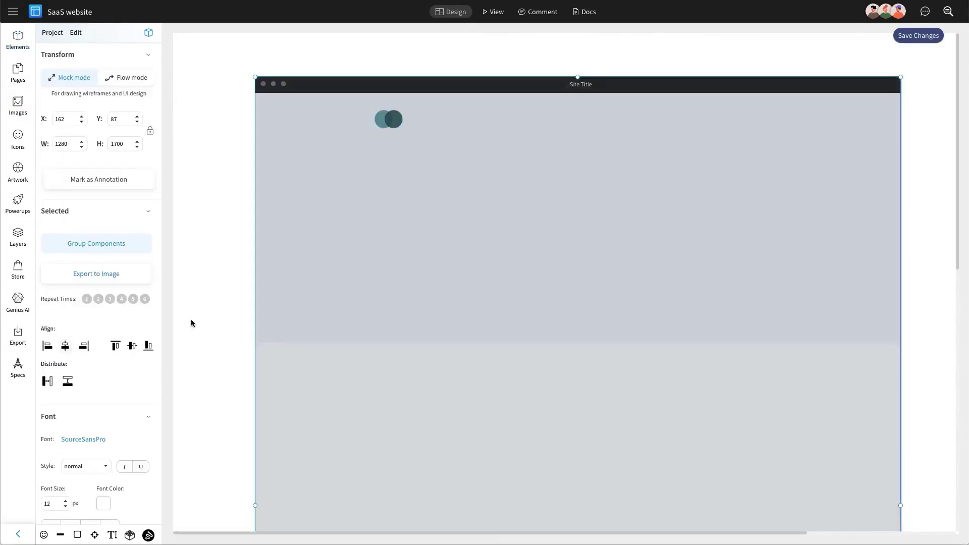
left_click(192, 324)
left_click_drag(391, 122, 392, 119)
left_click(213, 137)
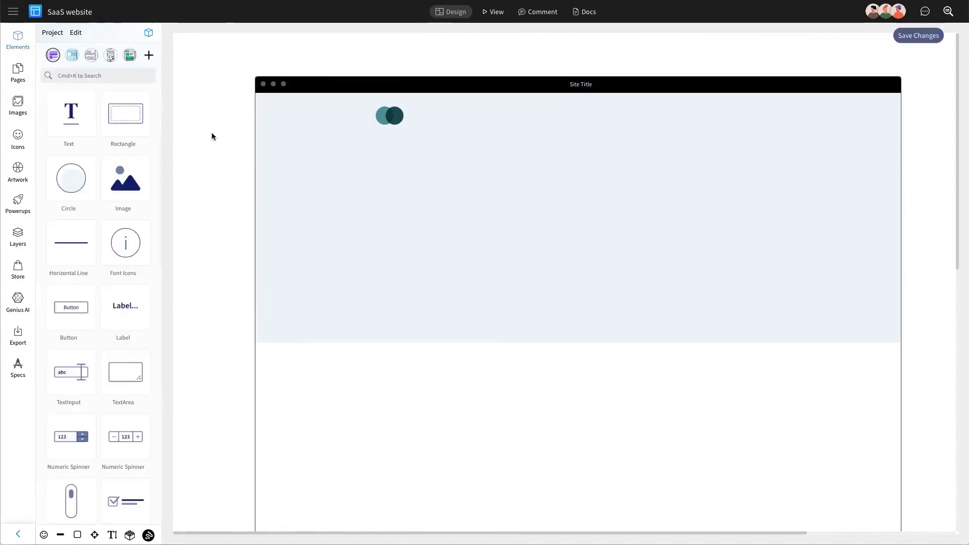
Add a MenuBar element in the middle of the hero rectangle
left_click(114, 76)
type("menu")
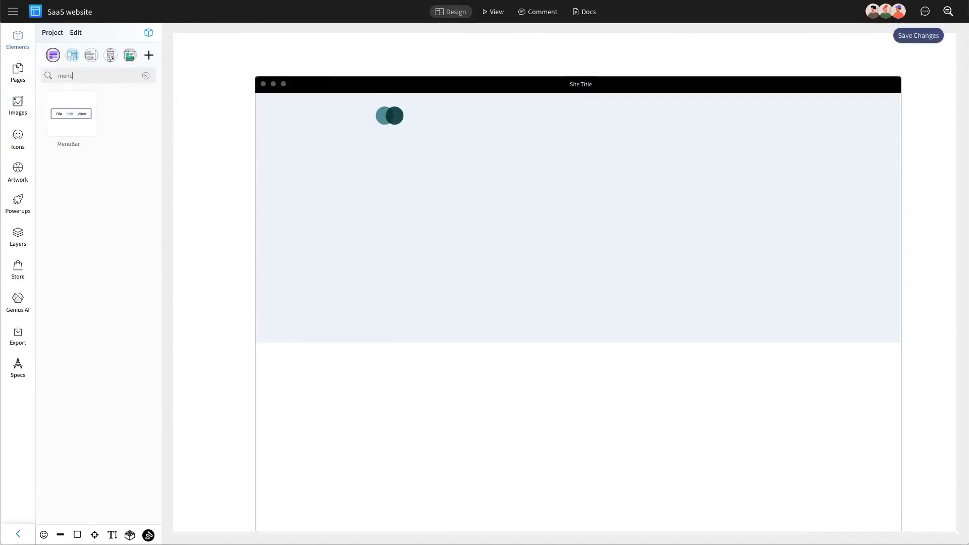
left_click_drag(82, 104, 534, 223)
left_click(21, 42)
left_click(148, 75)
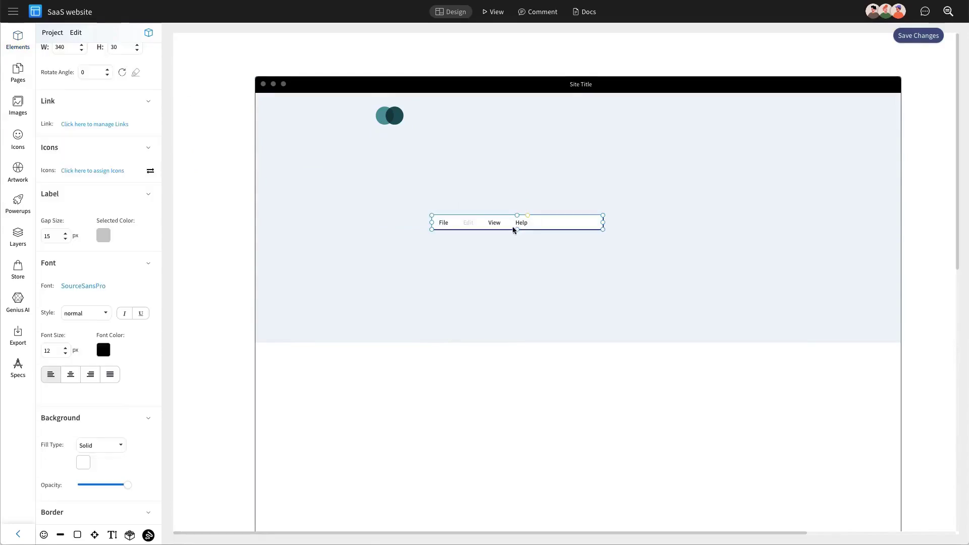
Make the menu bar's background fully transparent and centre its text
scroll(117, 333, "down", 3)
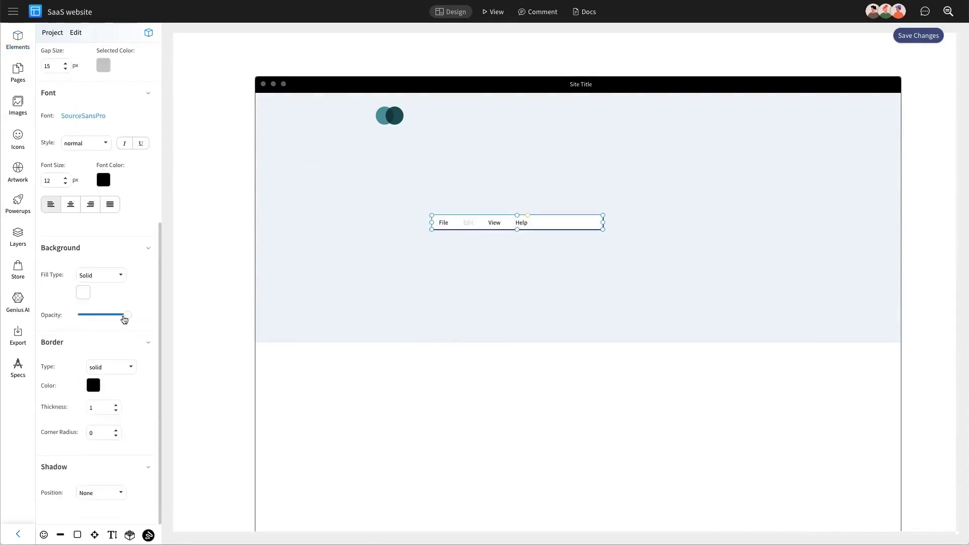
left_click_drag(124, 318, 68, 317)
left_click(71, 207)
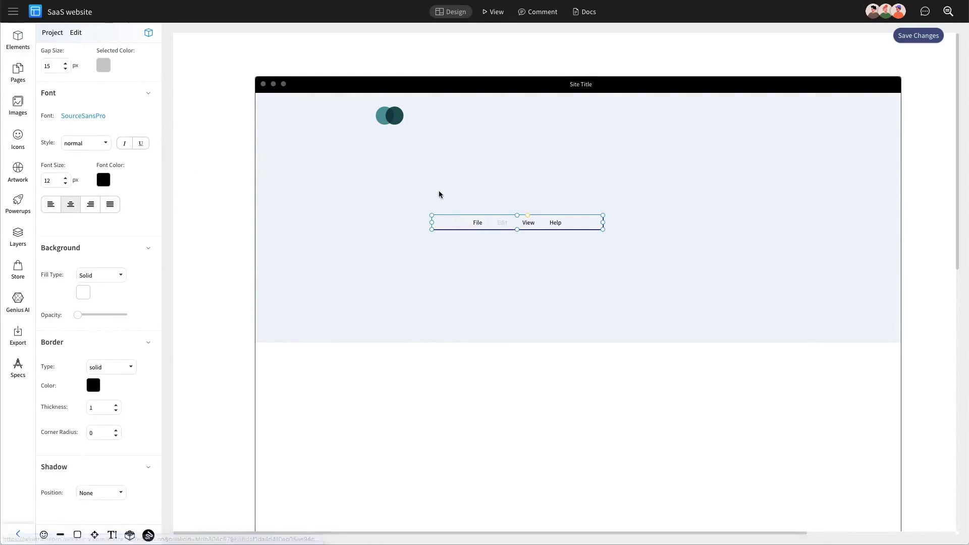
Set the menu bar's font to Raleway
scroll(89, 204, "up", 2)
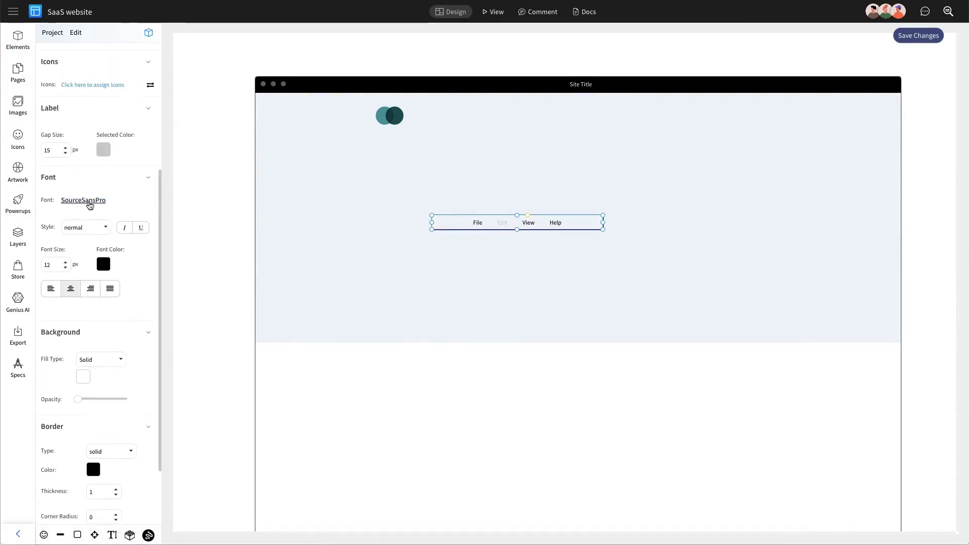
left_click(91, 204)
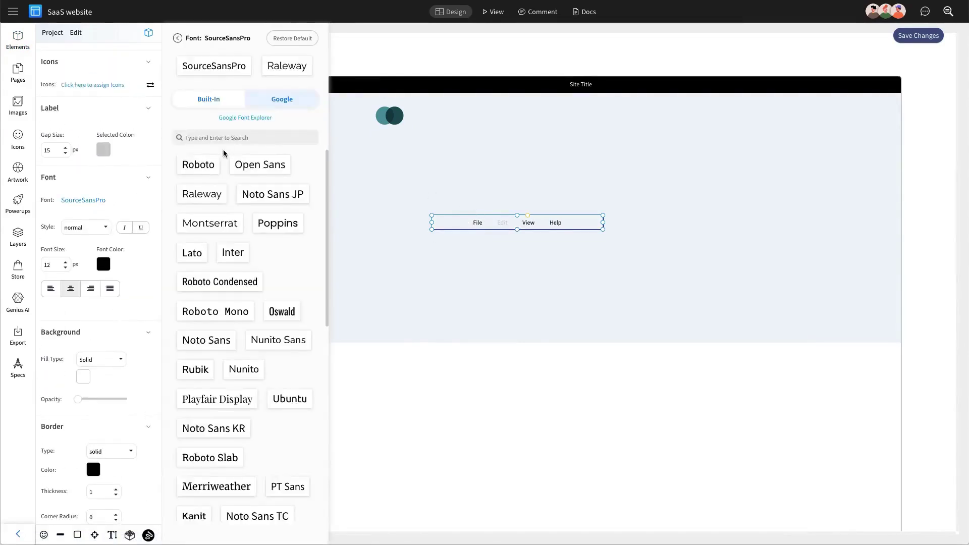
left_click(282, 71)
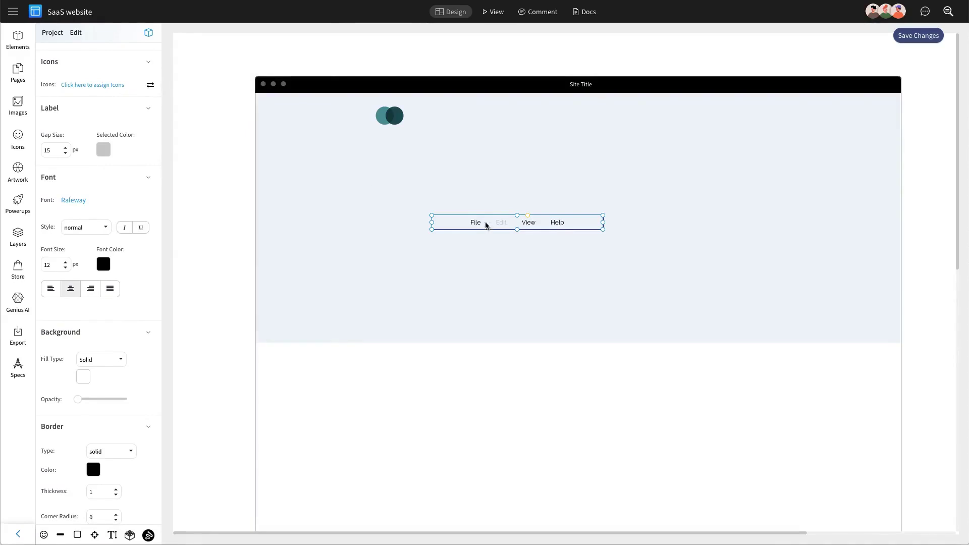
Set the menu items to Home, About Us, Services, Pricing, Blog and Contact Us, in 16 px style 500 without border, beside the logo
double_click(582, 225)
type("Home,About Us,Services")
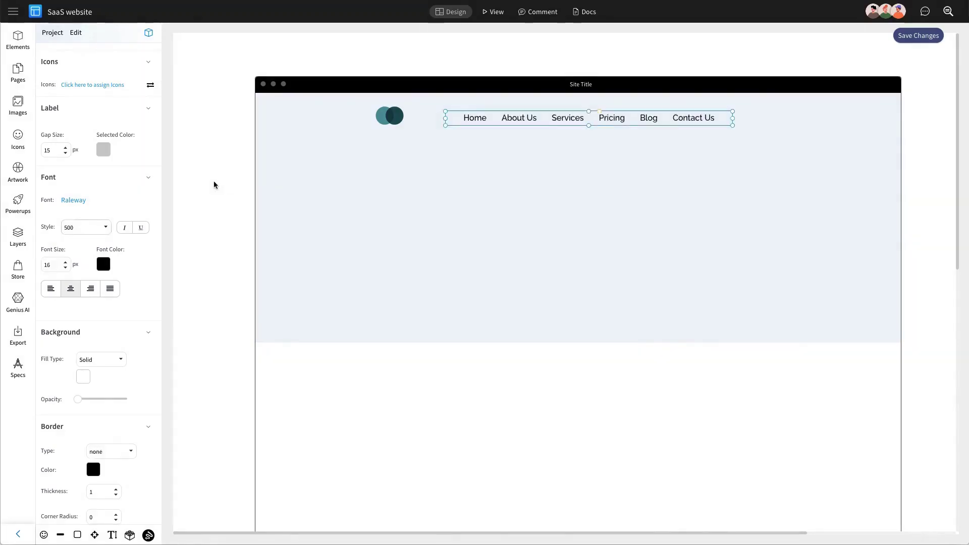
left_click(214, 183)
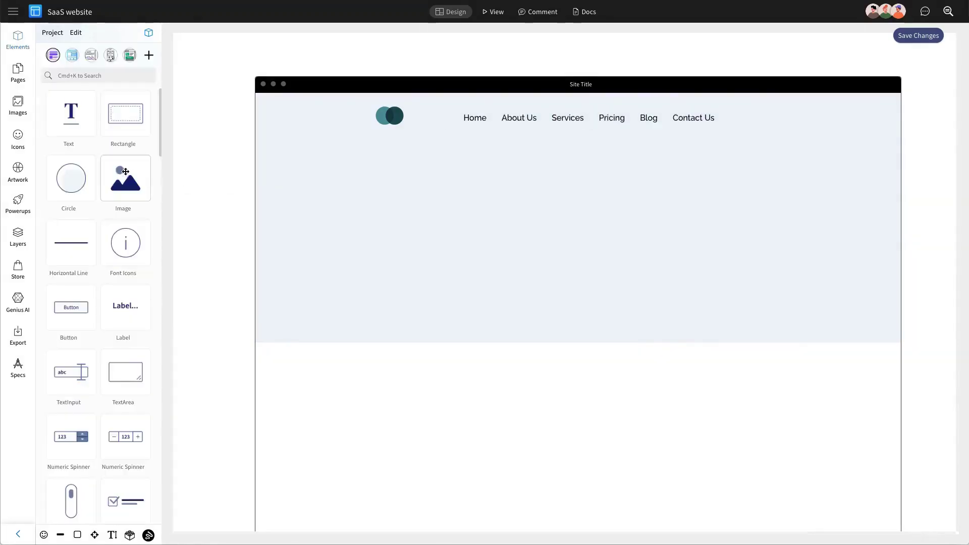
Add a button to the hero section and set its text to Raleway, 14 px, style 500
left_click_drag(72, 302, 634, 233)
scroll(75, 128, "up", 5)
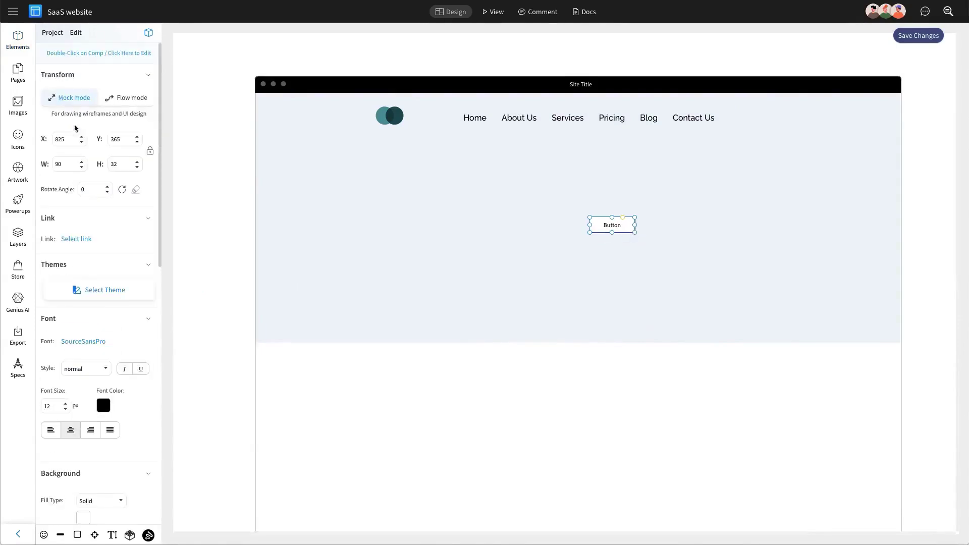
left_click(98, 348)
left_click(300, 73)
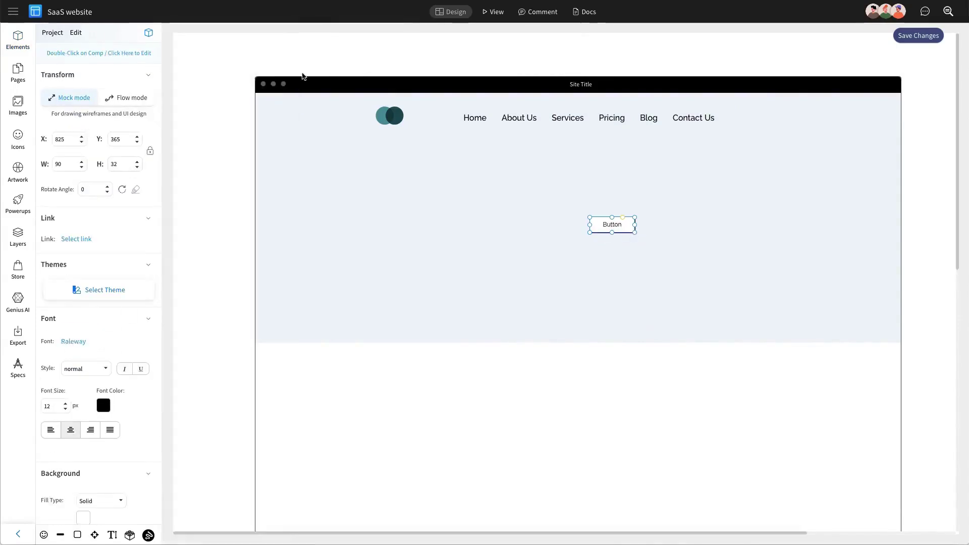
left_click(65, 409)
left_click(65, 409)
left_click(92, 370)
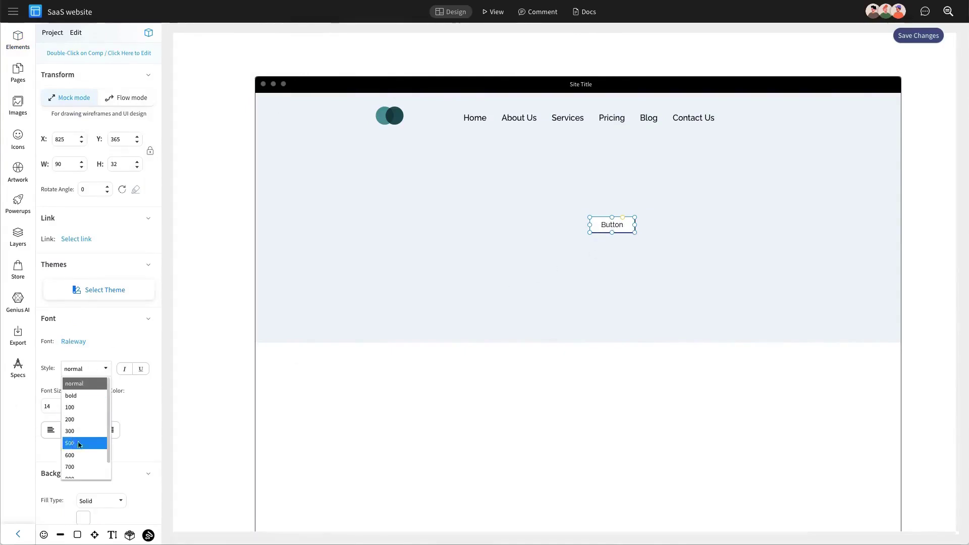
left_click(82, 442)
Change the button's label to "Sign in"
double_click(614, 225)
type("Sig")
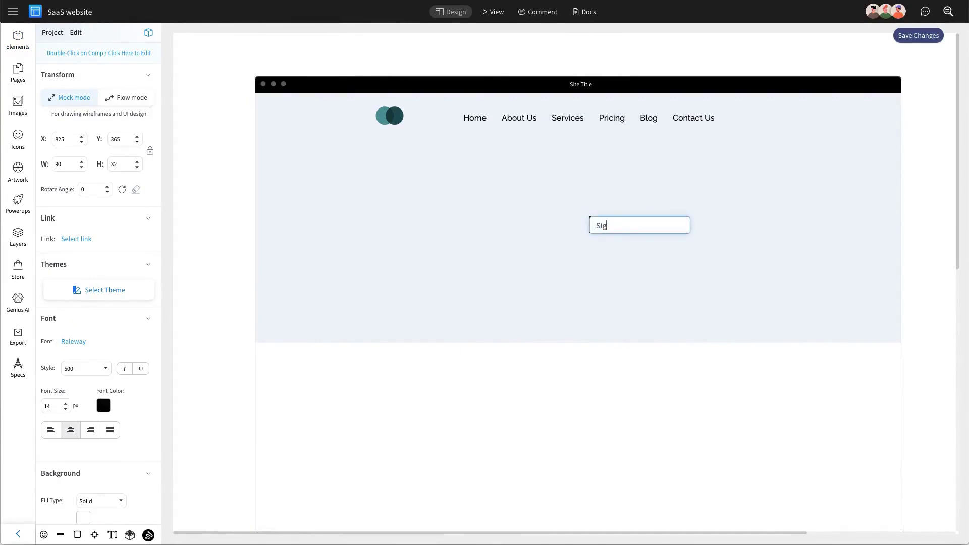
type("n in")
key("Return")
Set the Sign in button's text colour to blue and make its background fully transparent
left_click(623, 227)
left_click(104, 404)
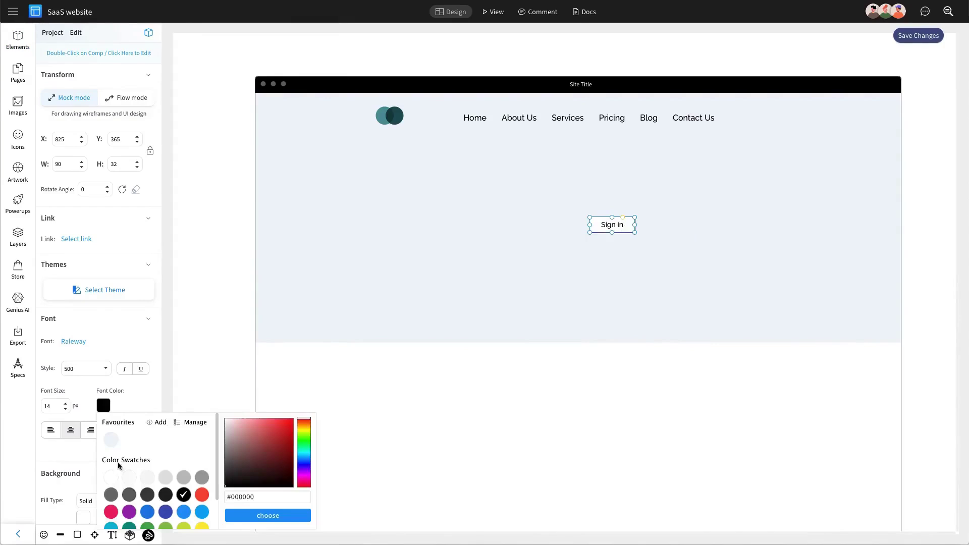
left_click(148, 511)
scroll(109, 409, "down", 3)
left_click_drag(131, 426, 79, 425)
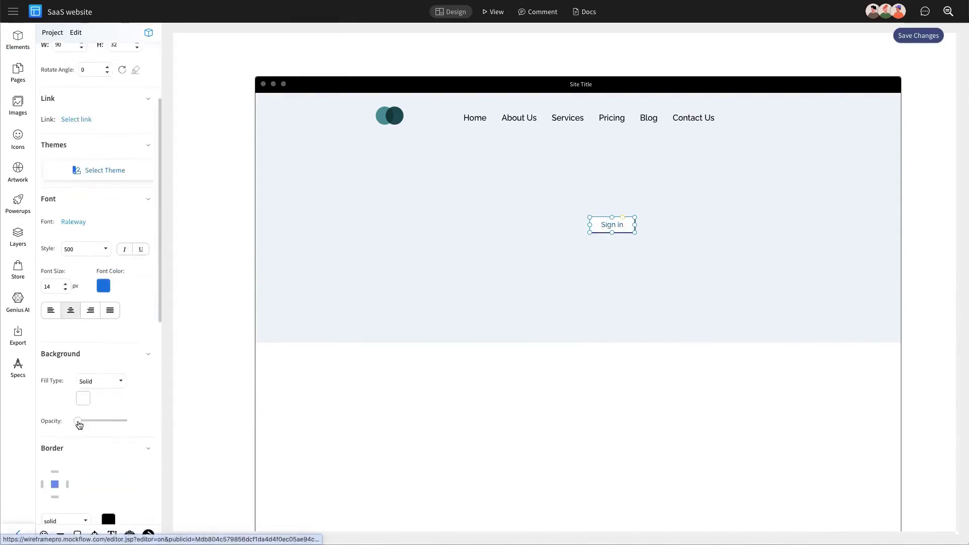
Give the Sign in button a blue border with a corner radius of 5
scroll(85, 426, "down", 2)
left_click(108, 430)
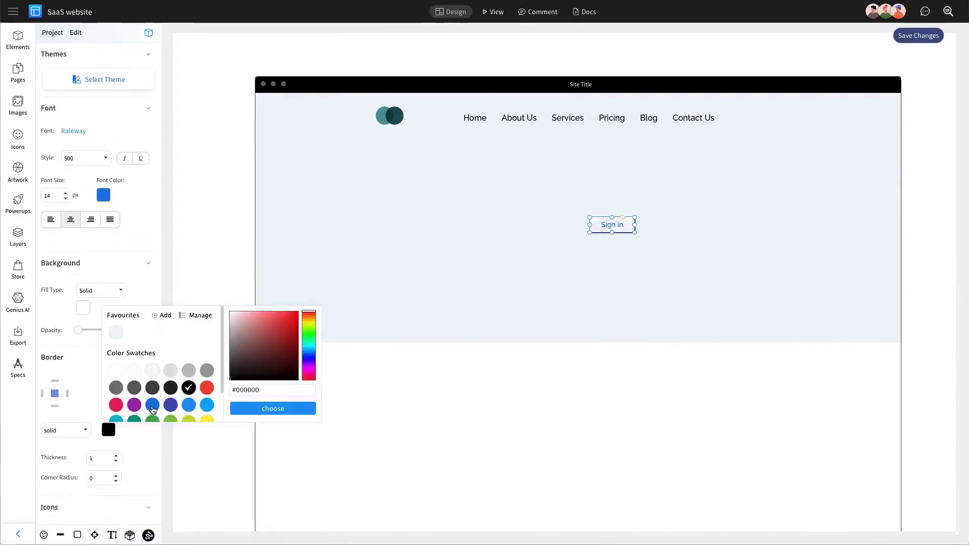
left_click(152, 404)
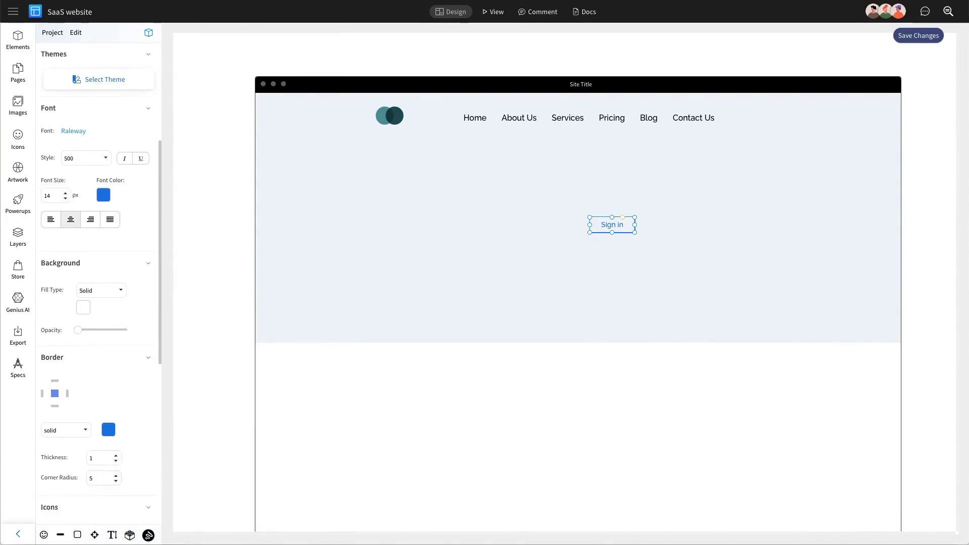
left_click(612, 262)
Move the Sign in button level with the menu after Contact Us and add a copy beside it labelled "Sign up" with a blue fill
left_click_drag(614, 230, 843, 115)
key("ctrl+c")
key("ctrl+v")
double_click(842, 115)
key("Right")
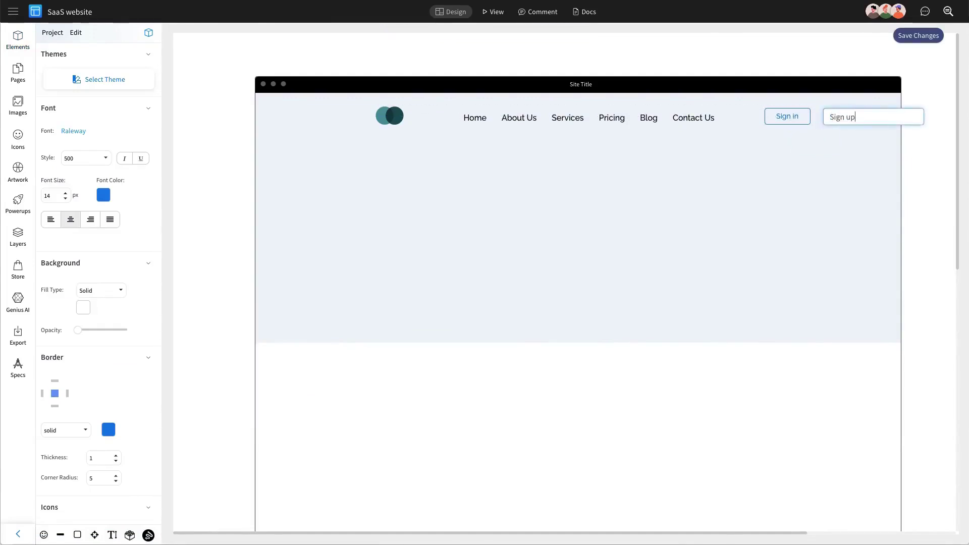
key("Return")
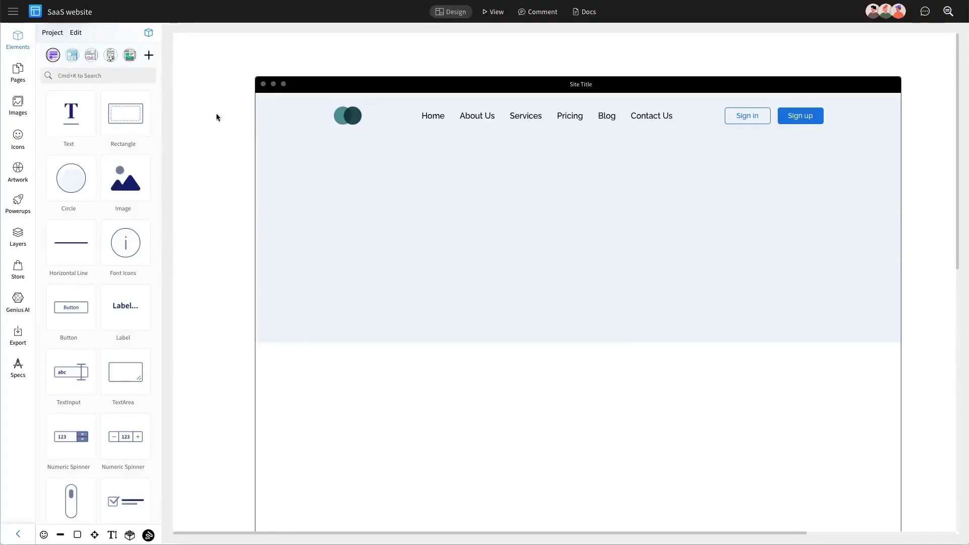
Add a text box in the hero section below the menu, set it to Raleway, widen it to about 441 px and centre its text
left_click_drag(71, 114, 508, 210)
left_click(93, 341)
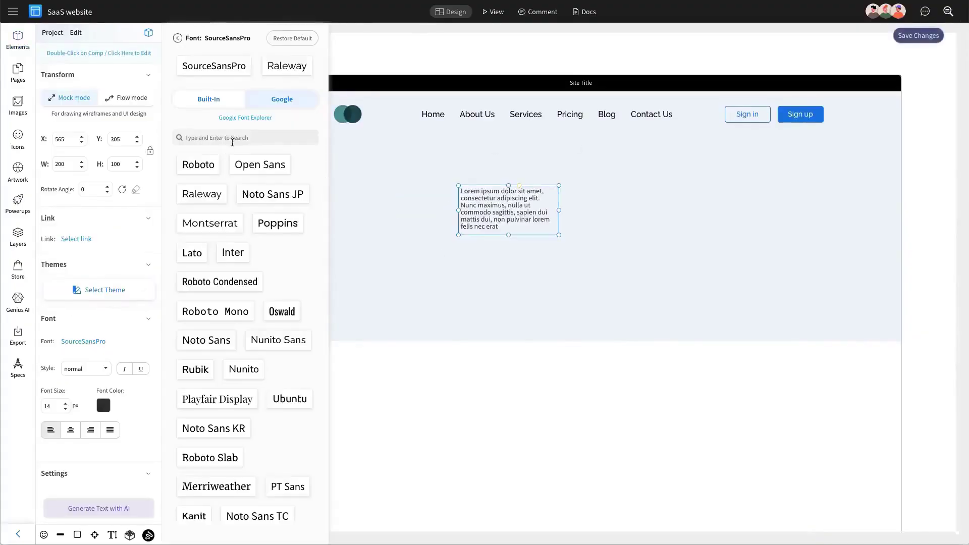
left_click(297, 67)
left_click_drag(559, 216, 680, 210)
left_click(71, 429)
scroll(525, 219, "down", 1)
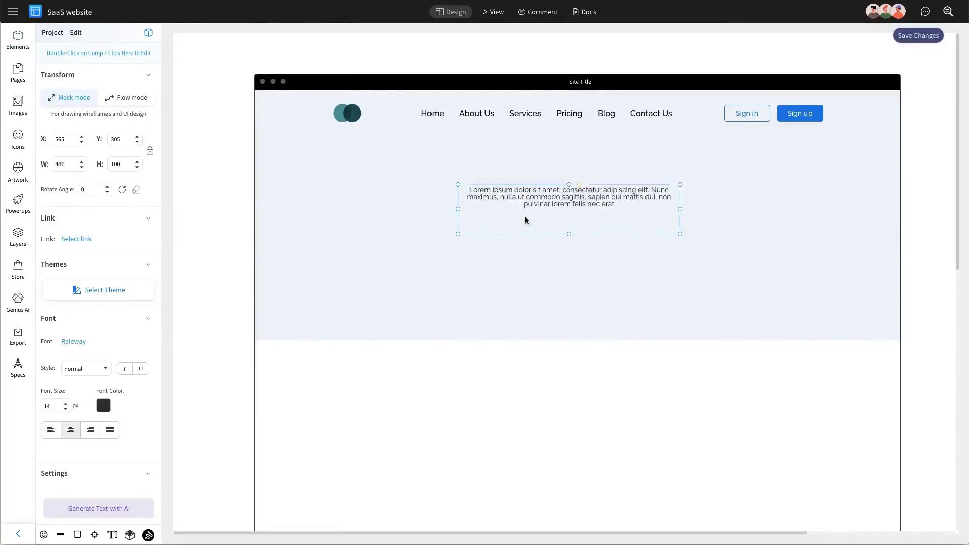
Replace the placeholder text with "Streamline your workflow with our All-in-One project management tool"
double_click(563, 205)
type("Streamline")
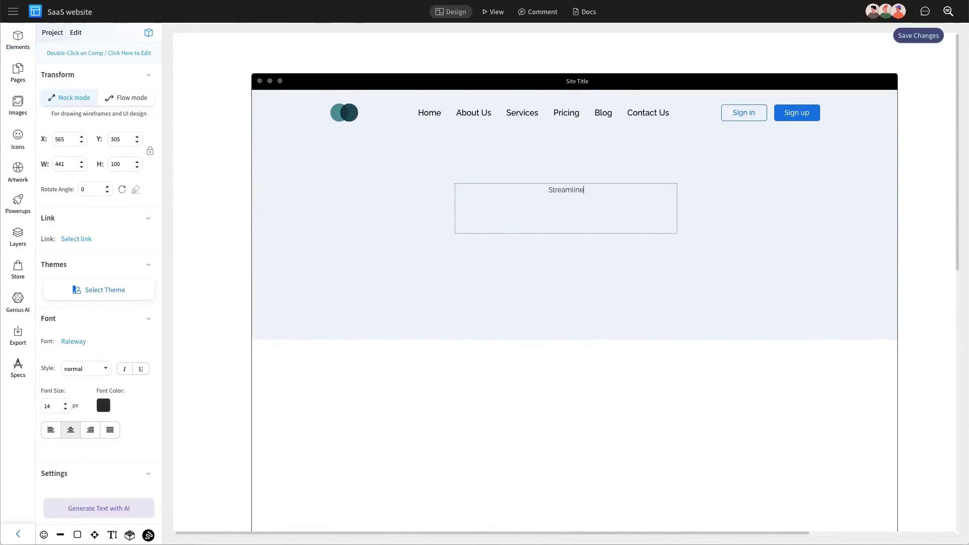
type(" your workflow with ou")
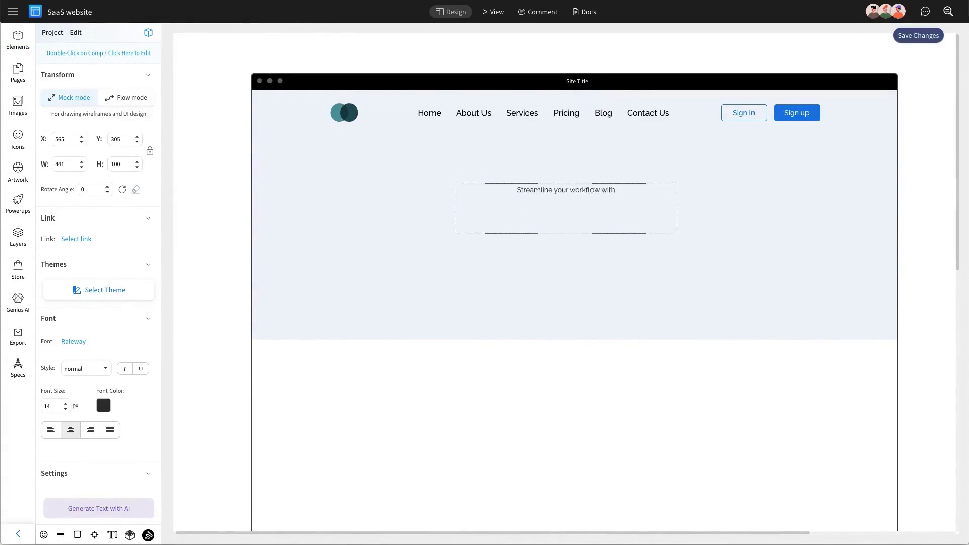
type("r")
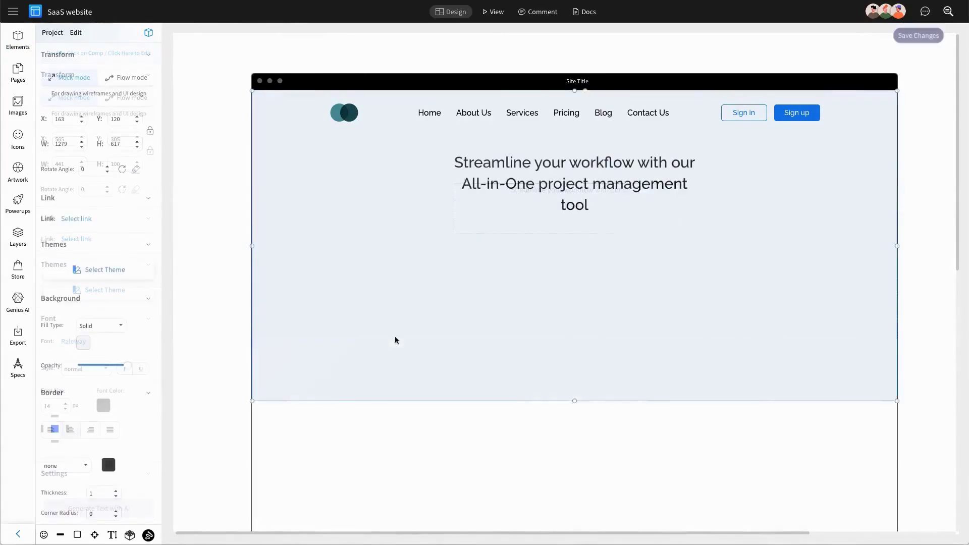
Place the pattern.png image in the hero section and set its width to 800
left_click(239, 239)
left_click(23, 113)
left_click_drag(68, 138, 631, 339)
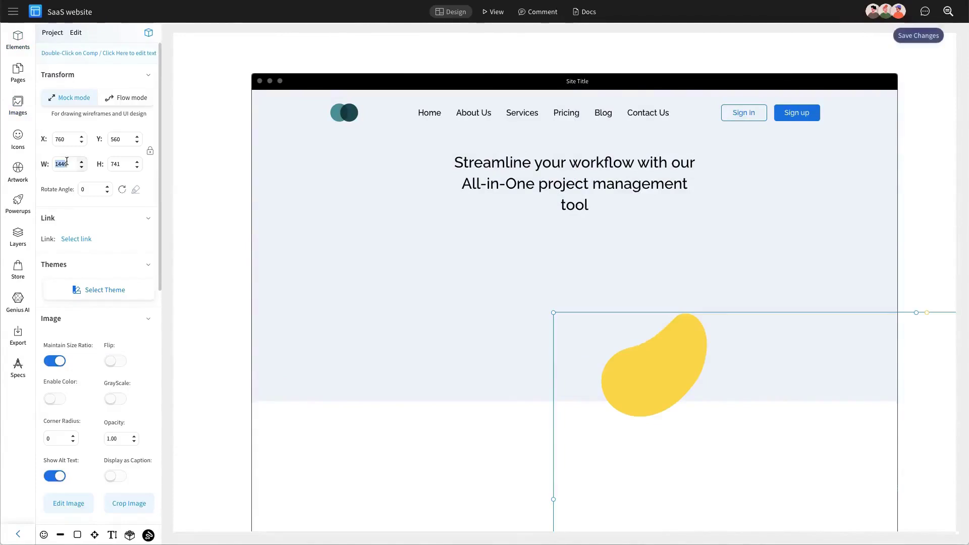
type("800")
key("Return")
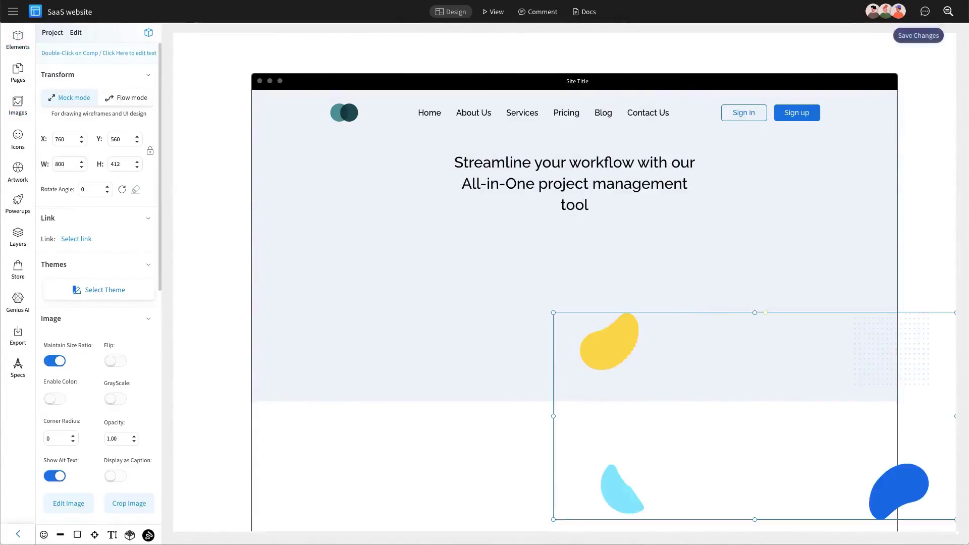
Extend the hero background downward and centre the pattern image below the headline, at about X 403, Y 429
left_click_drag(610, 328, 414, 233)
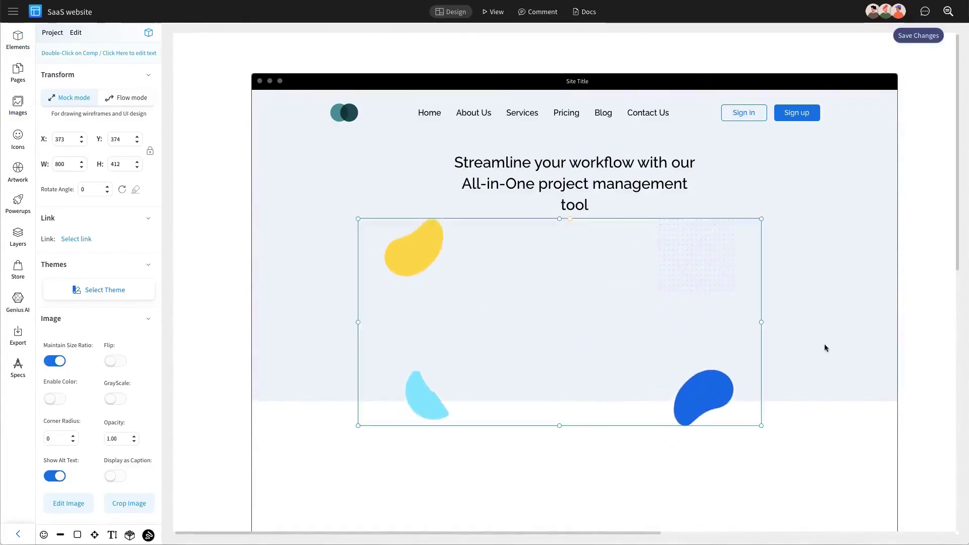
left_click(573, 400)
left_click_drag(574, 400, 586, 438)
left_click_drag(422, 232, 444, 271)
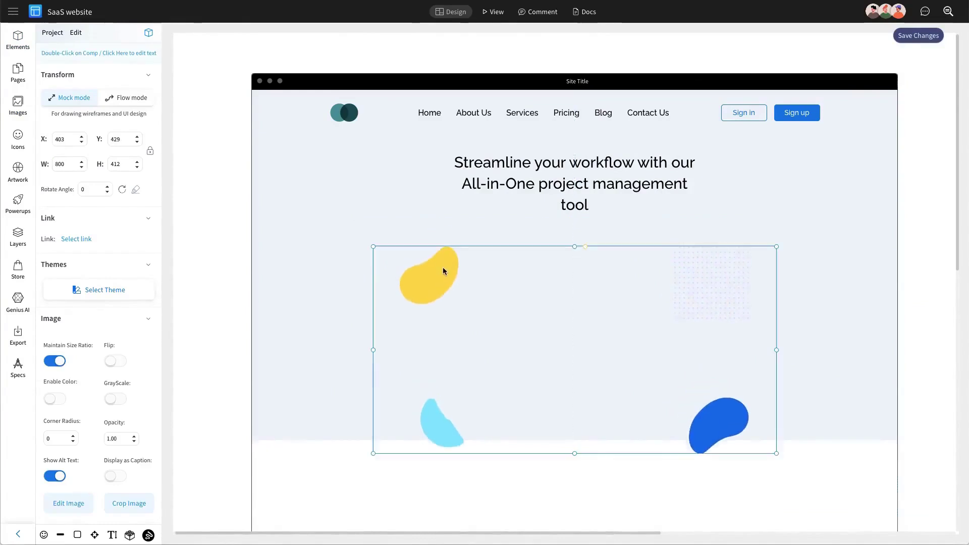
Place the uploaded dashboard screenshot in the hero section and set its width to 900
left_click(186, 185)
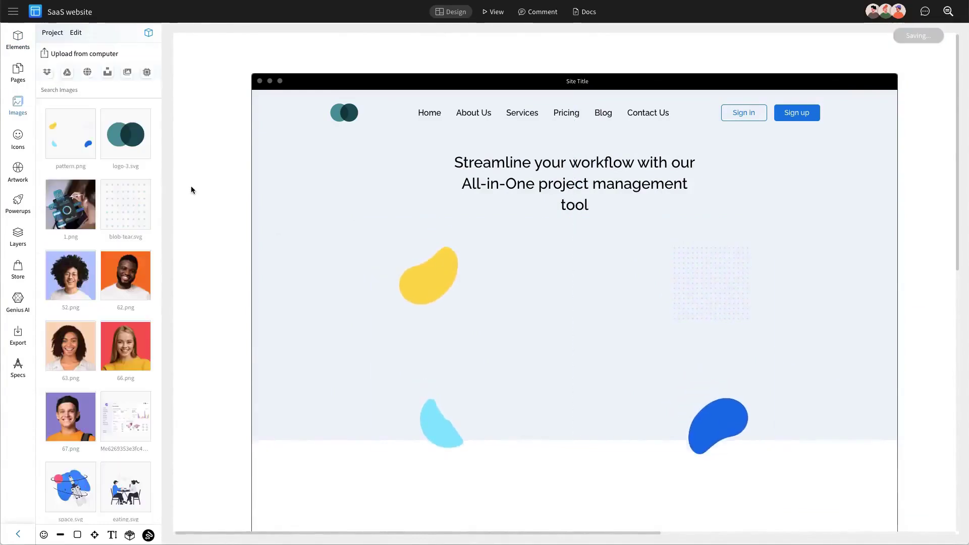
scroll(126, 277, "down", 2)
left_click_drag(134, 318, 510, 360)
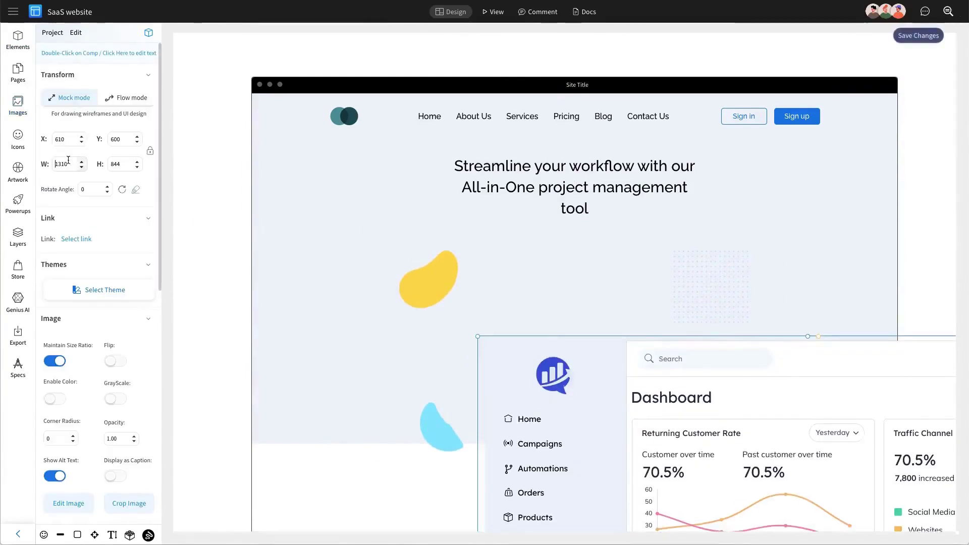
type("900")
key("Return")
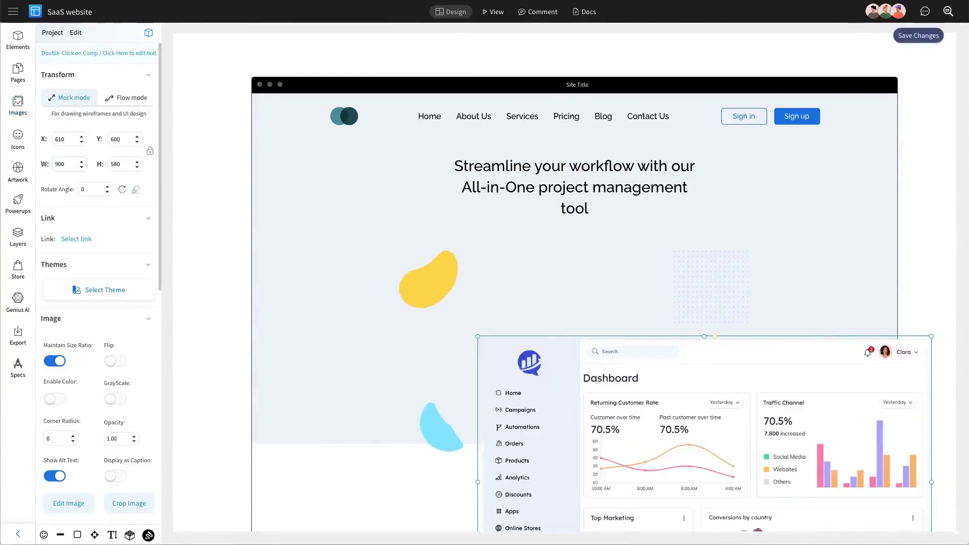
Centre the dashboard image below the headline and enlarge the pattern behind it to about 1015 px wide so its shapes surround the dashboard
left_click_drag(624, 396, 551, 320)
left_click_drag(461, 301, 468, 320)
left_click_drag(448, 260, 434, 235)
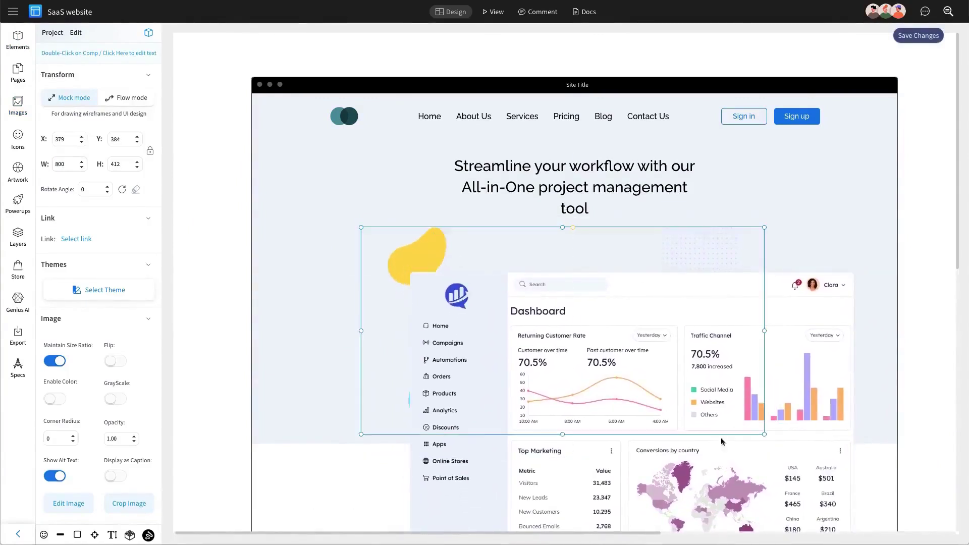
left_click_drag(764, 435, 859, 484)
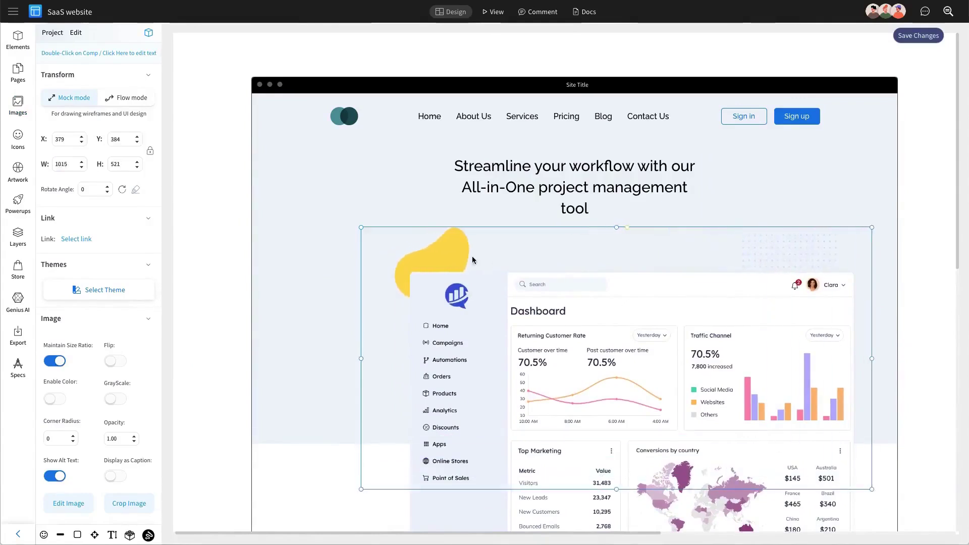
left_click_drag(450, 247, 444, 248)
left_click_drag(592, 388, 570, 375)
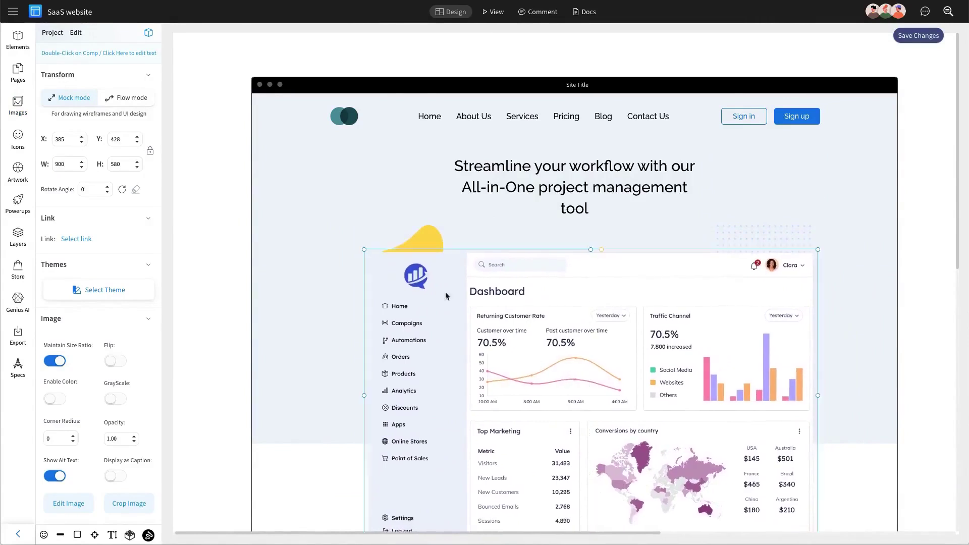
left_click_drag(429, 244, 401, 239)
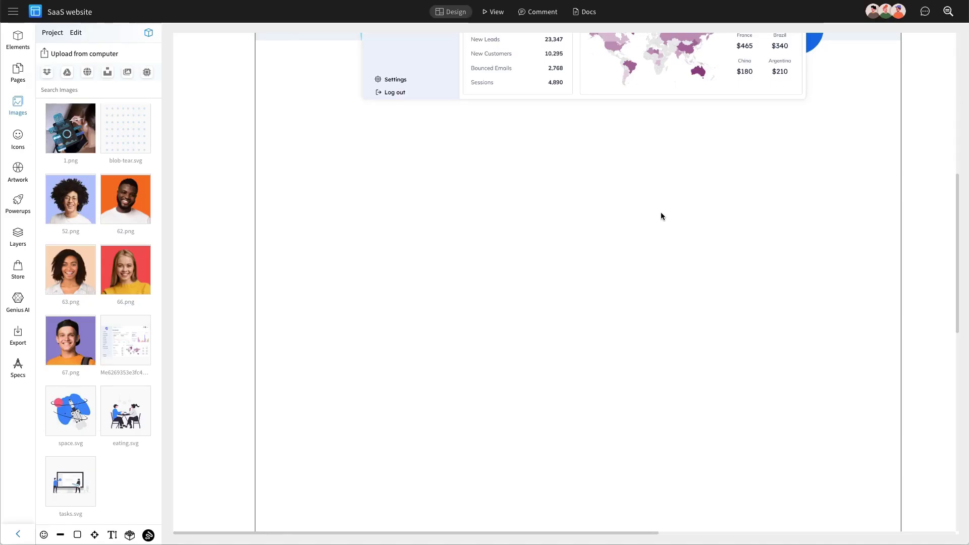
Add a "Key Features" heading below the dashboard near the left side of the page
left_click(17, 41)
left_click_drag(81, 118, 368, 171)
double_click(368, 171)
key("ctrl+a")
type("Key Features")
Find a "chart" icon, place the outlined Bootstrap5 bar chart under the Key Features heading and colour it blue #1c7ce2
left_click(17, 38)
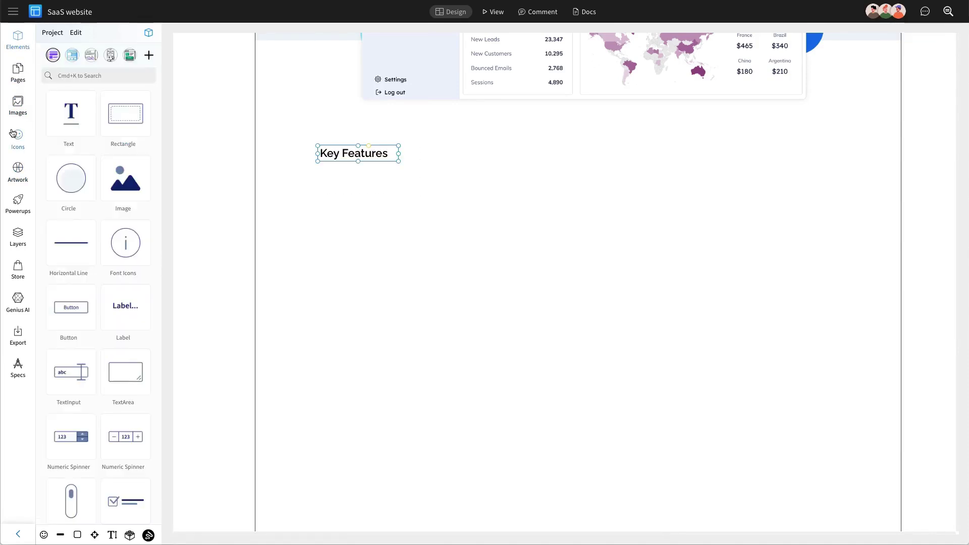
left_click(215, 54)
type("cha")
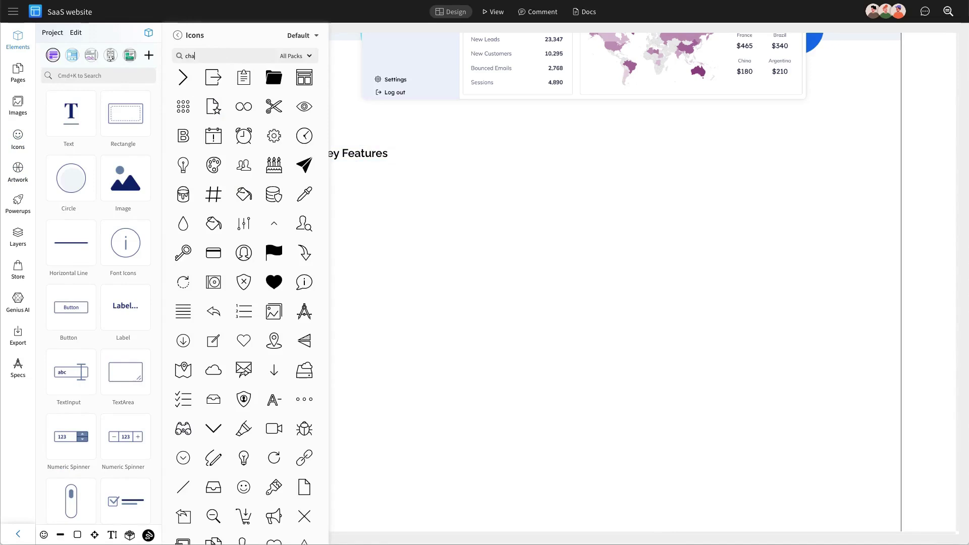
type("rt")
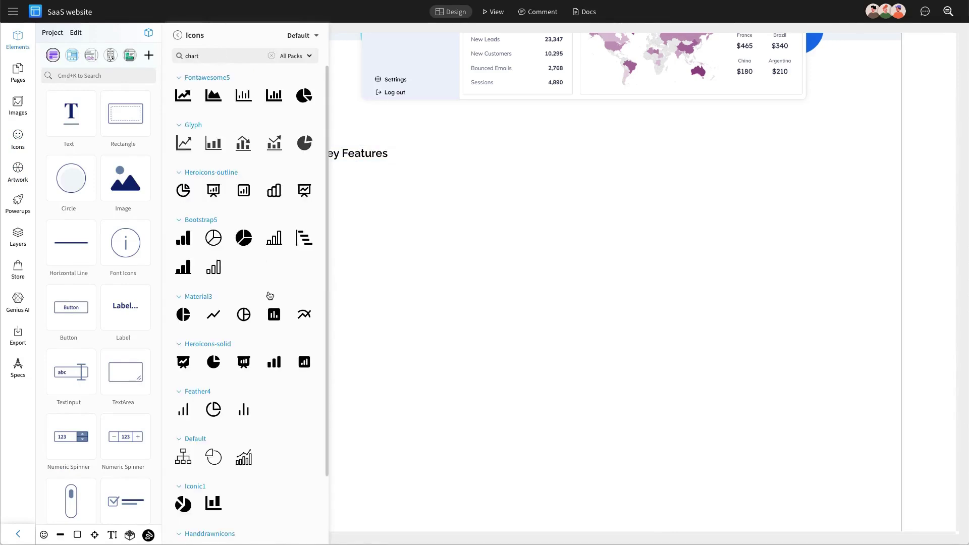
left_click(214, 267)
left_click_drag(206, 67, 330, 188)
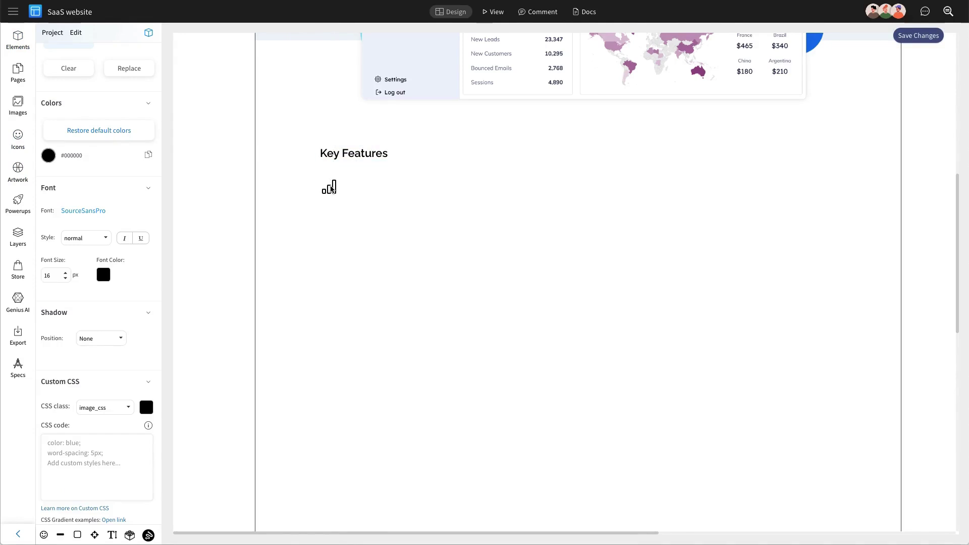
left_click(94, 265)
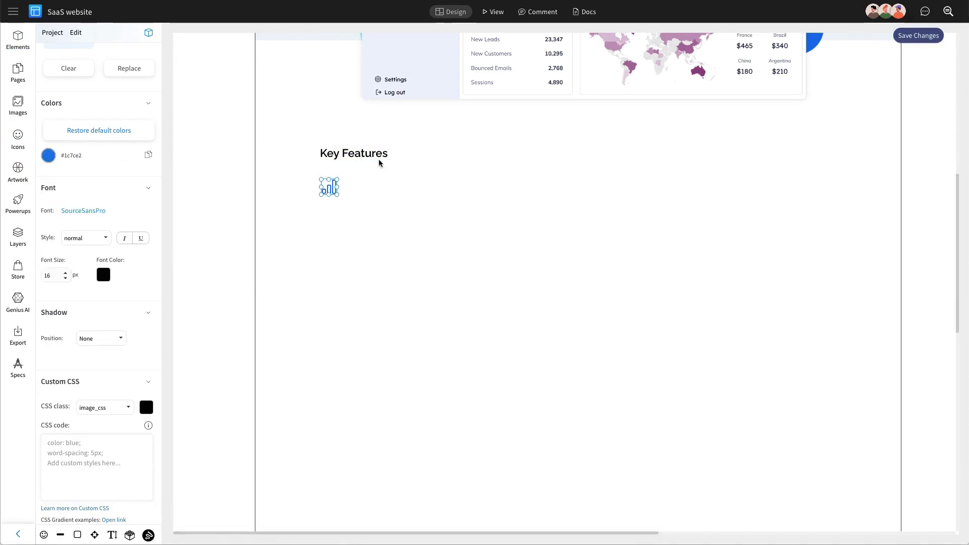
Place a copy of the Key Features heading beside the chart icon and set its font size to 20 px
left_click(379, 160)
left_click(366, 154)
key("ctrl+c")
key("ctrl+v")
left_click_drag(377, 182, 379, 190)
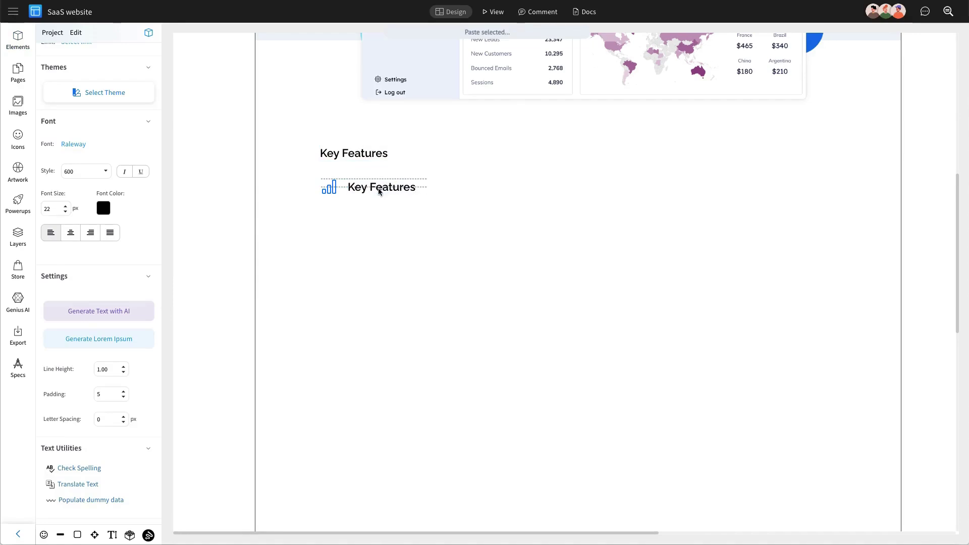
left_click(67, 212)
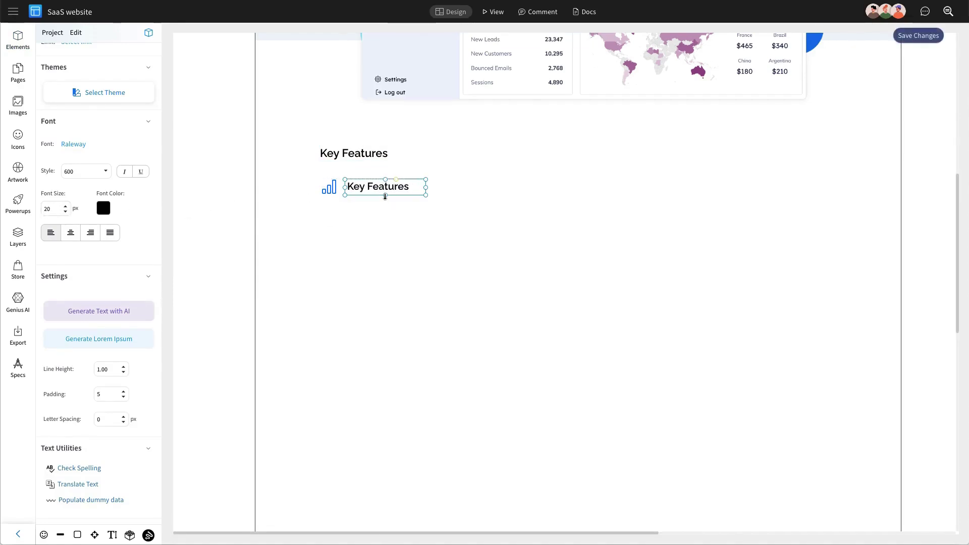
Widen the copied heading beside the chart icon and change its text to "Reach"
left_click_drag(367, 186, 443, 186)
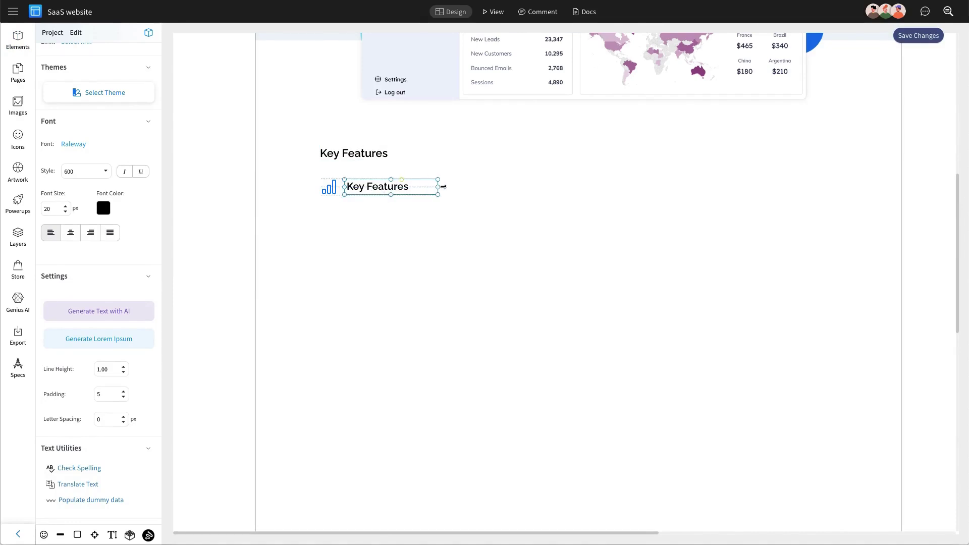
double_click(415, 191)
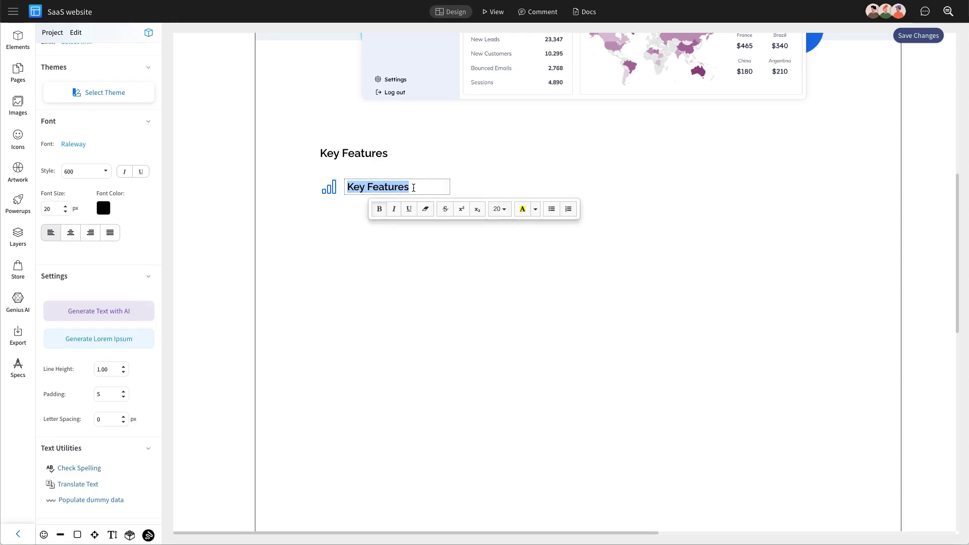
type("Reach")
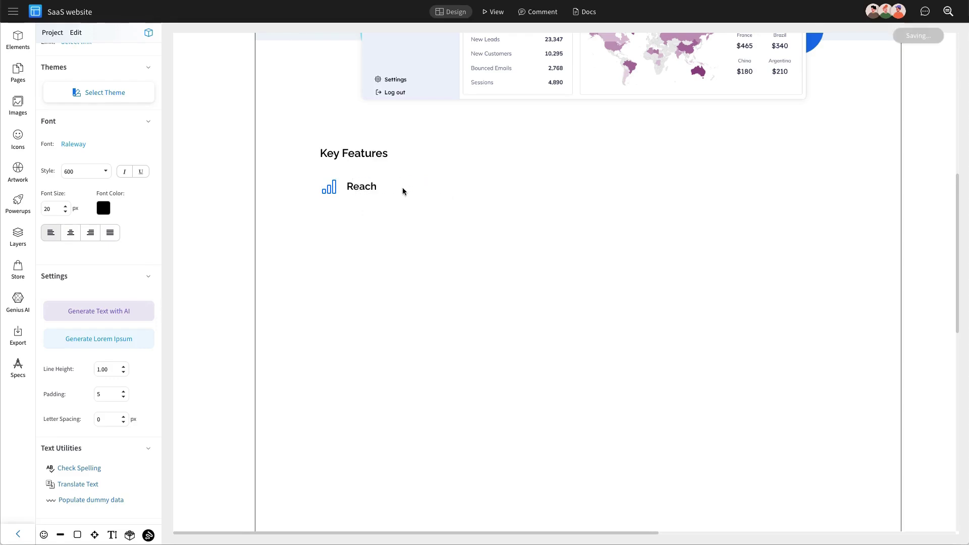
left_click(380, 191)
Add a lorem ipsum paragraph under the Reach title, set it to Raleway and increase its font size
left_click_drag(69, 121, 526, 222)
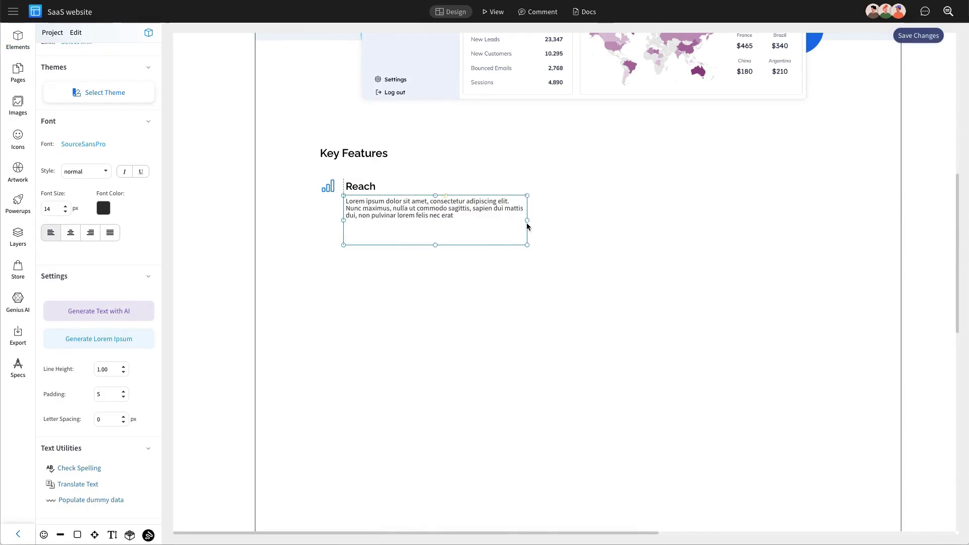
left_click(105, 145)
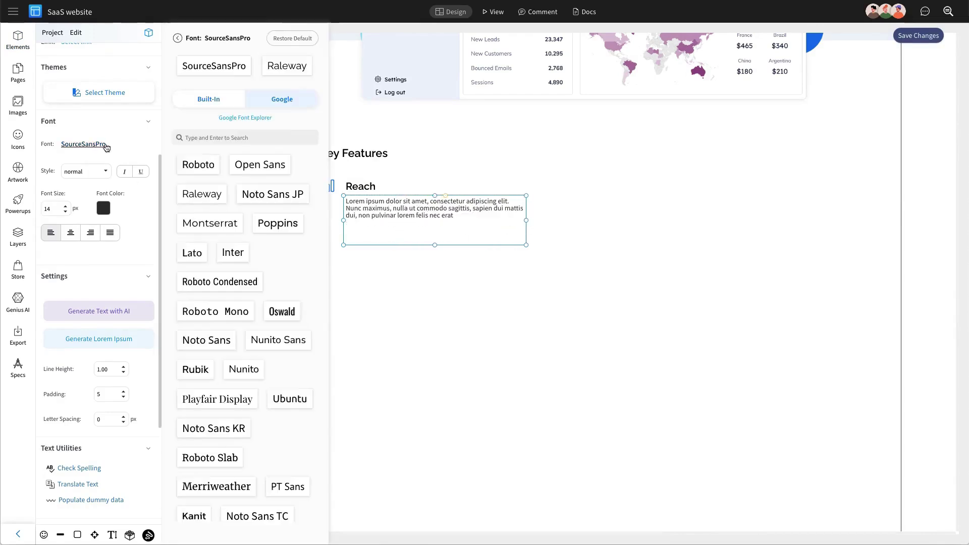
left_click(285, 65)
left_click(65, 206)
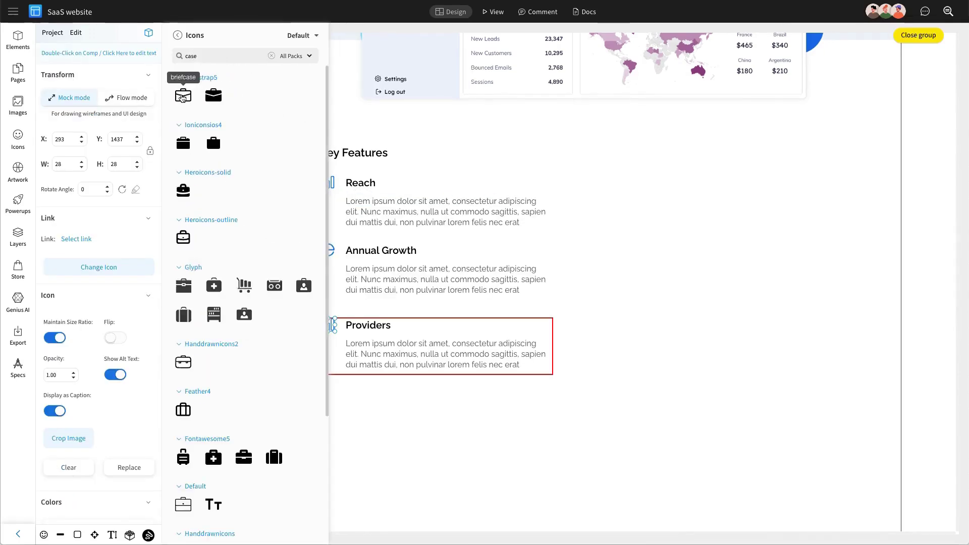
Change the Providers icon to the outlined Bootstrap5 briefcase and finish editing the group
left_click(182, 95)
key("Escape")
left_click(399, 345)
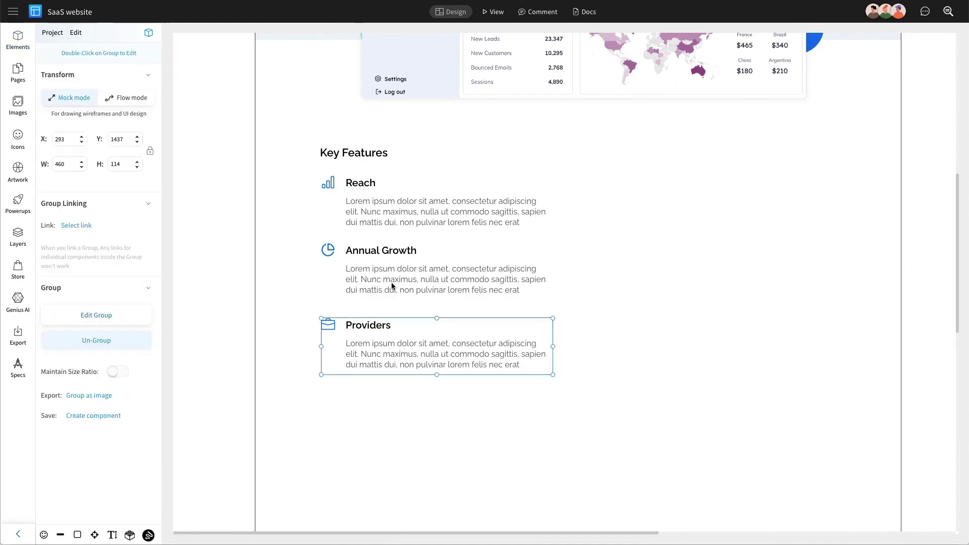
Space the Reach, Annual Growth and Providers groups evenly in the vertical direction and combine them into one group
left_click(391, 273, "shift")
left_click(392, 201, "shift")
left_click(68, 381)
left_click(96, 243)
left_click(389, 213)
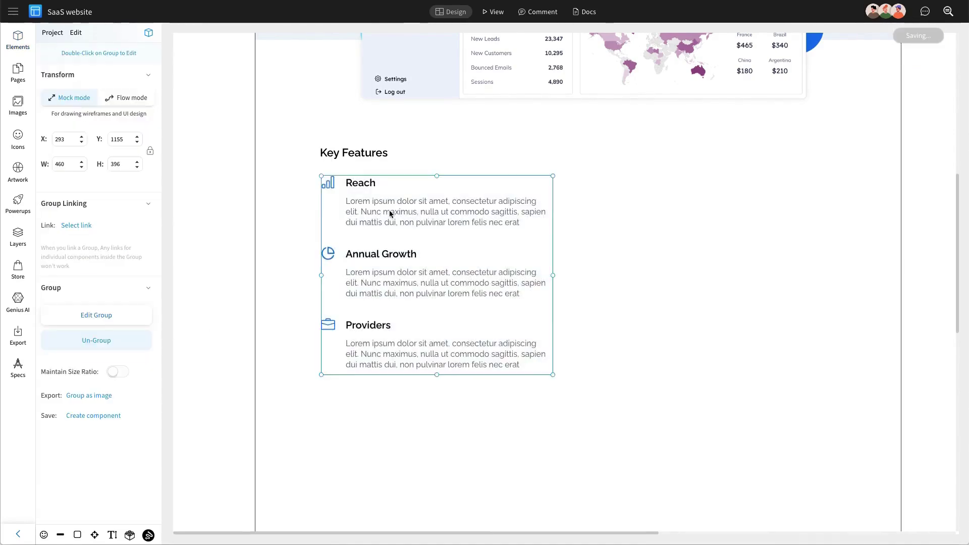
left_click(290, 202)
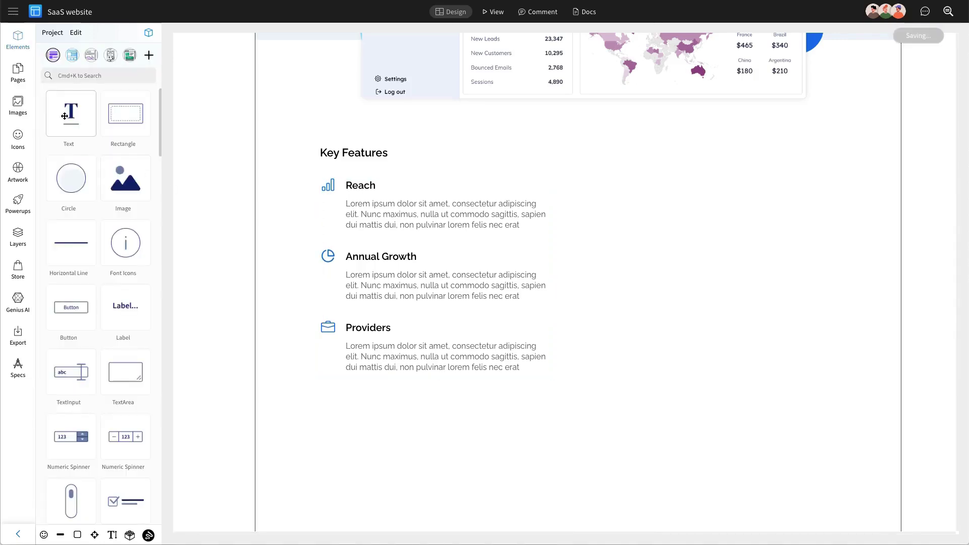
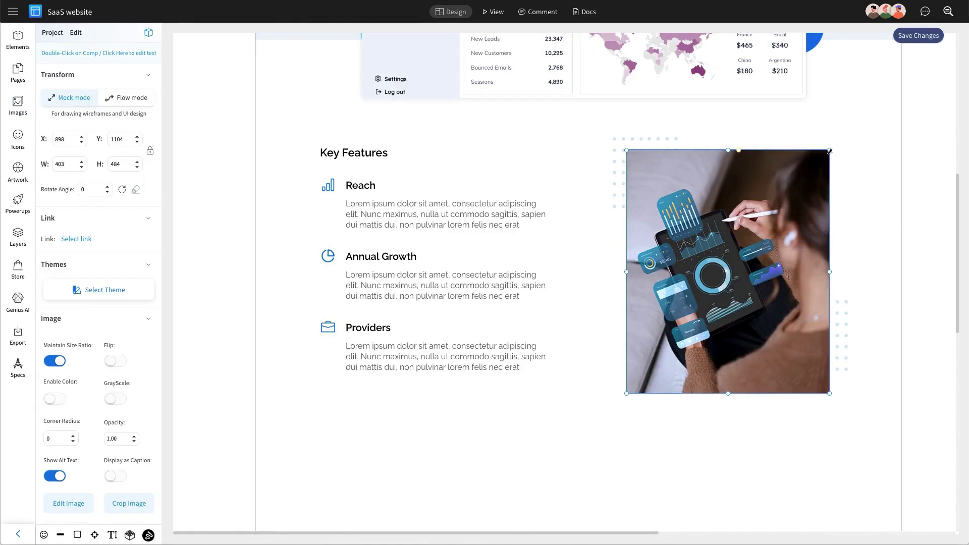
Shrink the tablet photo beside the Key Features list to about 373 by 448 px
mouse_move(830, 150)
left_mouse_down()
mouse_move(805, 162)
mouse_move(815, 166)
mouse_move(822, 154)
left_mouse_up()
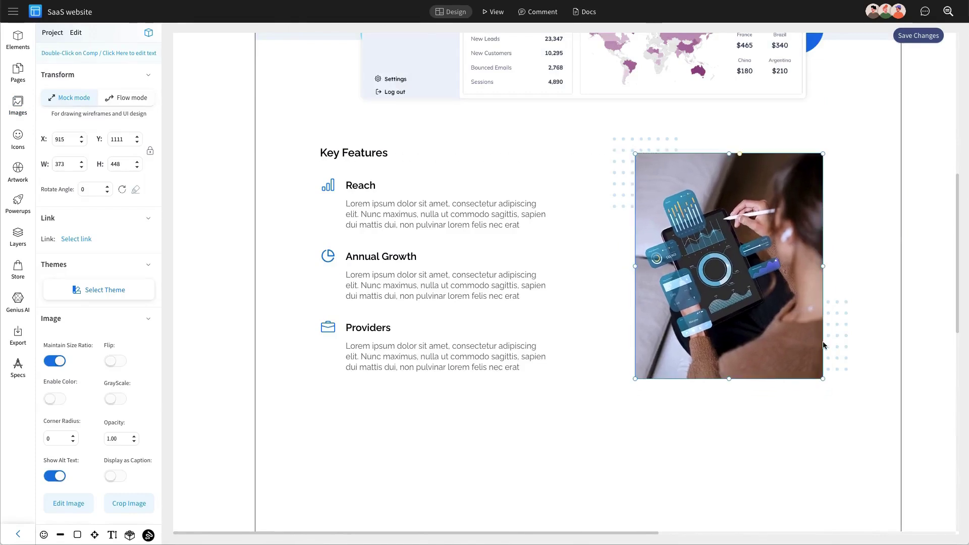
left_click(838, 343)
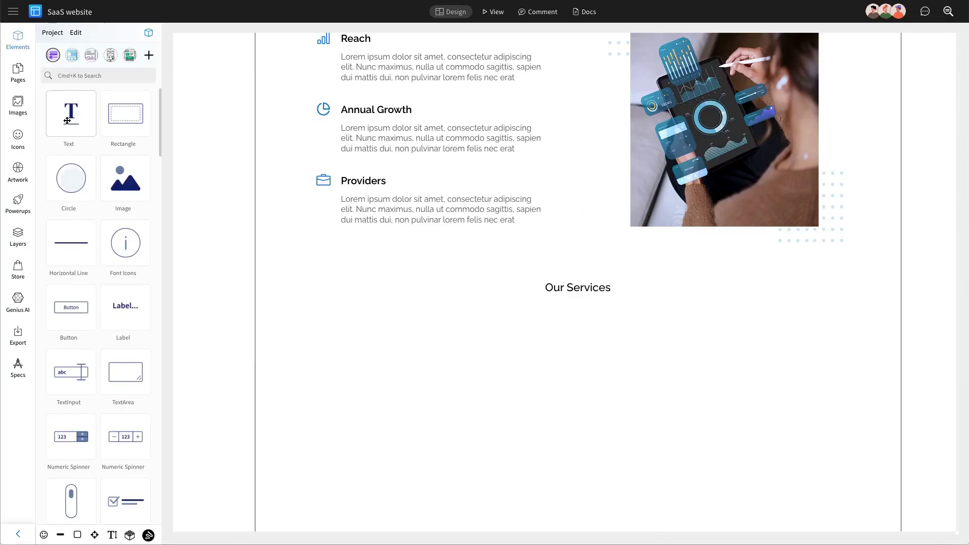
Add a lorem ipsum paragraph under the Our Services heading, centre-align its text, set it to Raleway and position it centrally below the heading
left_click_drag(71, 114, 573, 320)
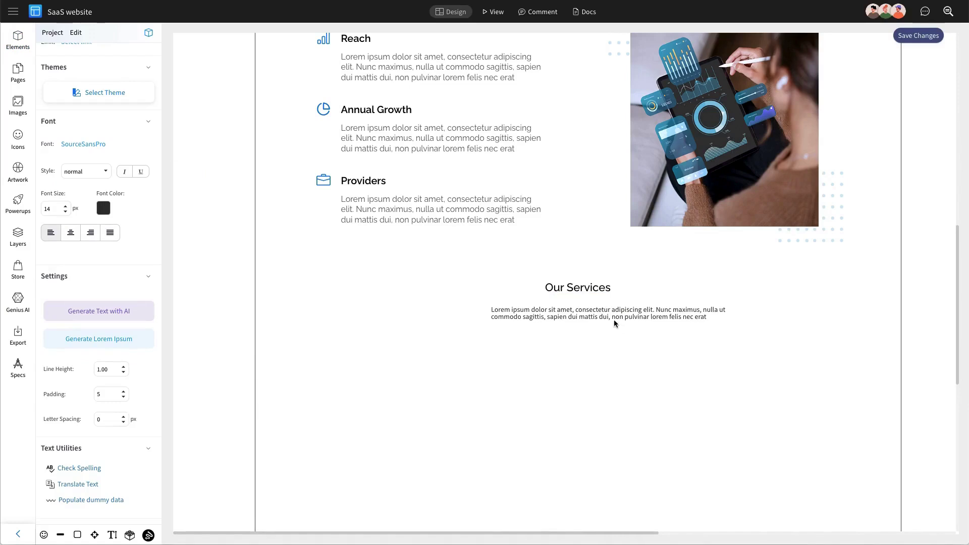
left_click(614, 319)
left_click(71, 232)
left_click(83, 144)
left_click(313, 65)
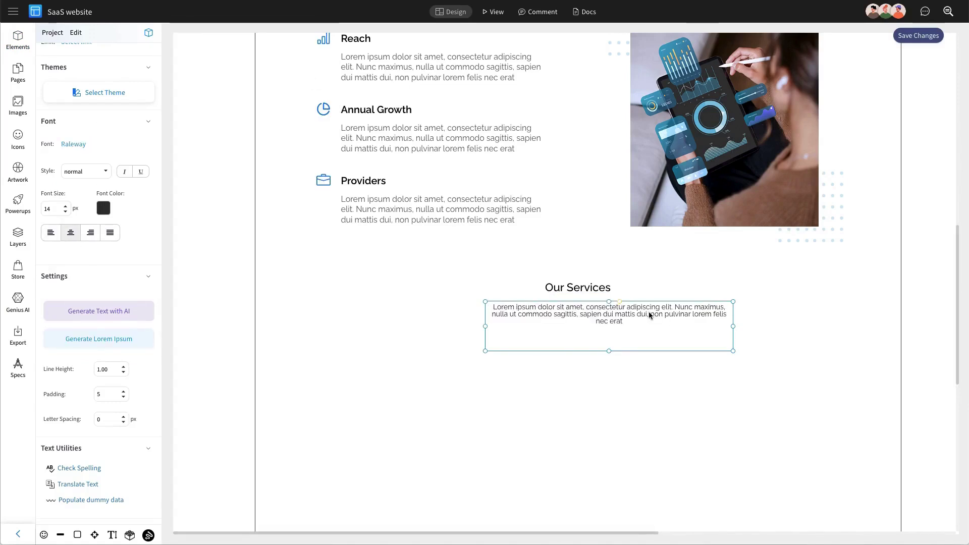
left_click_drag(650, 315, 618, 310)
Copy the hero section's light blue background rectangle, place it across the Our Services section and bring the heading group in front
scroll(579, 277, "up", 8)
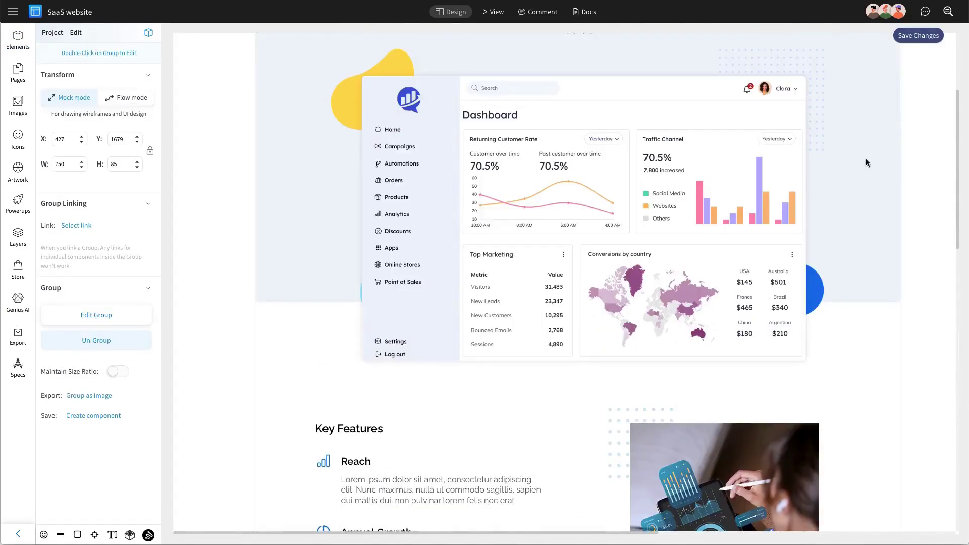
left_click(898, 156)
key("ctrl+c")
scroll(712, 220, "down", 13)
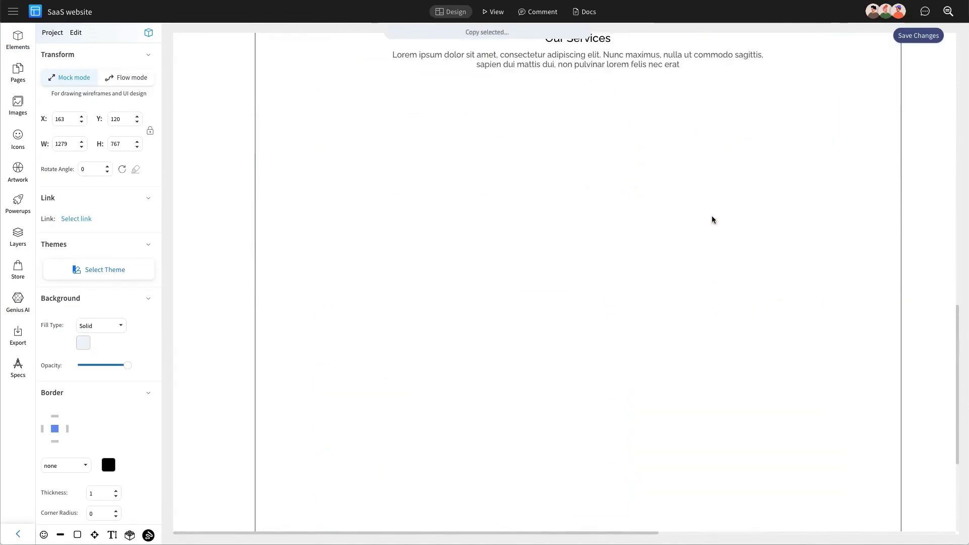
scroll(707, 218, "up", 4)
right_click(584, 254)
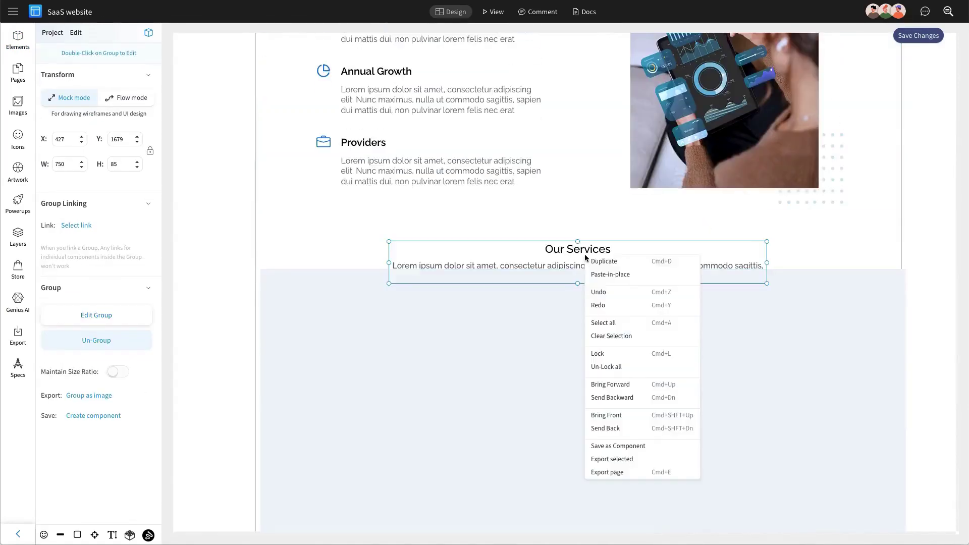
left_click(617, 420)
left_click_drag(571, 425, 566, 369)
key("super+s")
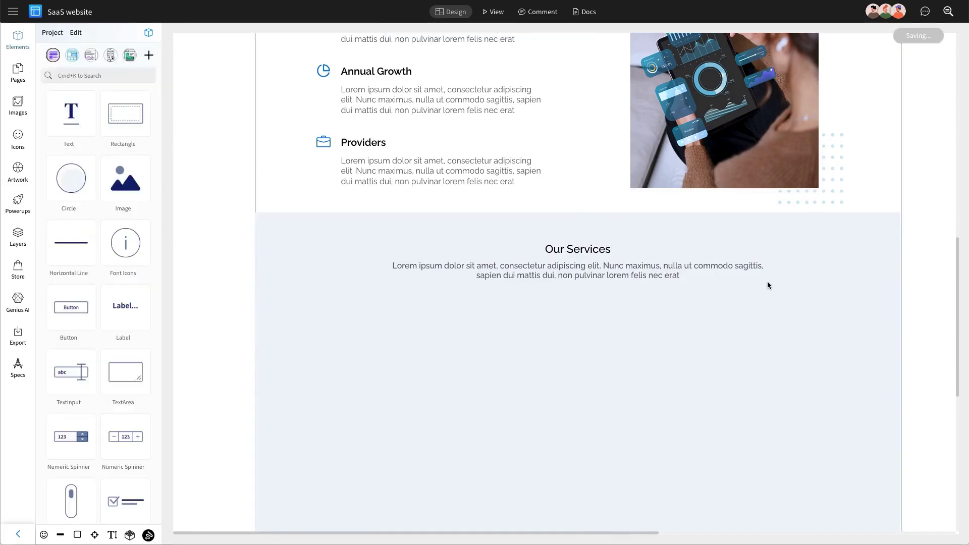
Ungroup the Our Services heading and paragraph, and extend the section's background rectangle downward
left_click(806, 282)
left_click(95, 340)
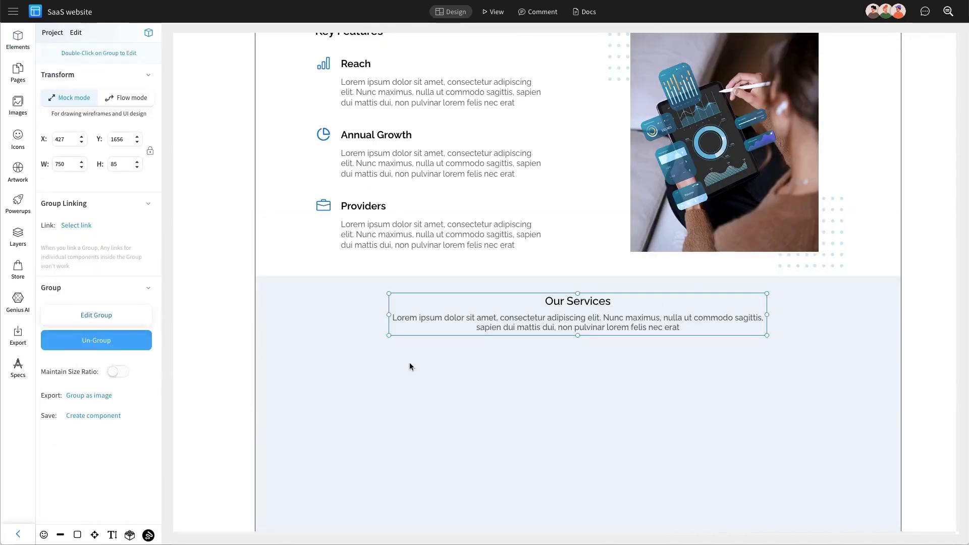
scroll(627, 357, "down", 3)
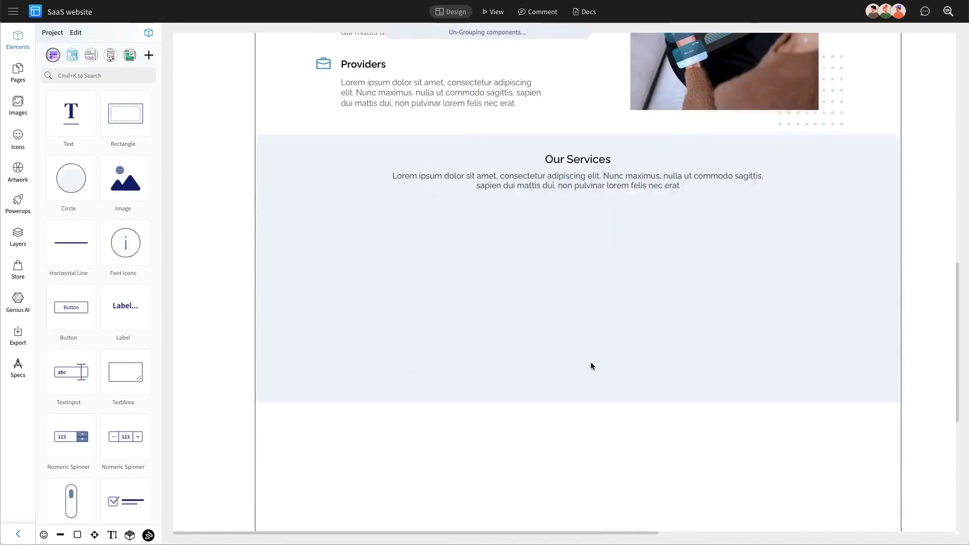
left_click(592, 366)
left_click_drag(578, 402, 578, 450)
left_click(190, 205)
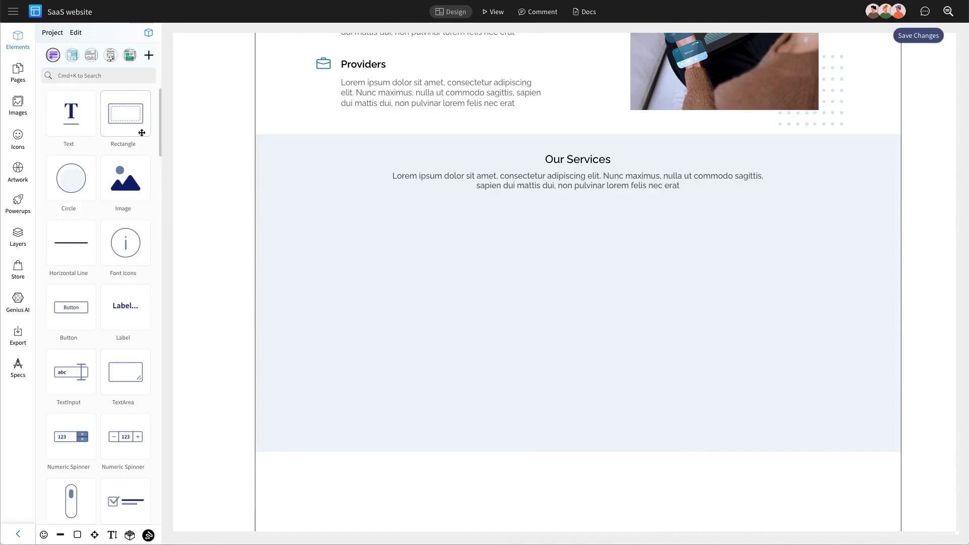
Add a white card rectangle of about 286 by 352 px below the Our Services paragraph, towards the section's left side
left_click_drag(142, 132, 466, 251)
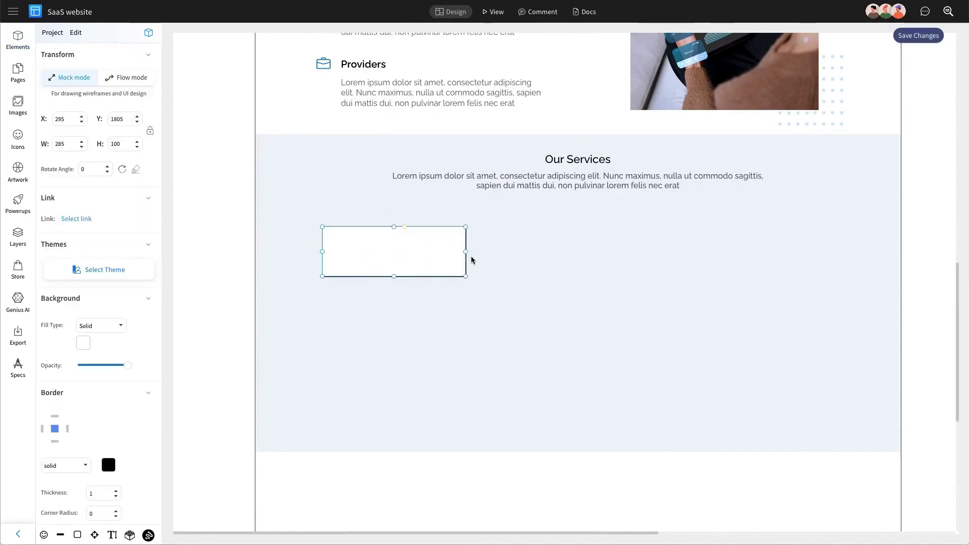
left_click_drag(394, 277, 394, 405)
left_click(251, 277)
Add a circle near the card's upper edge and set its size to 50 by 50 px
left_click_drag(71, 178, 397, 261)
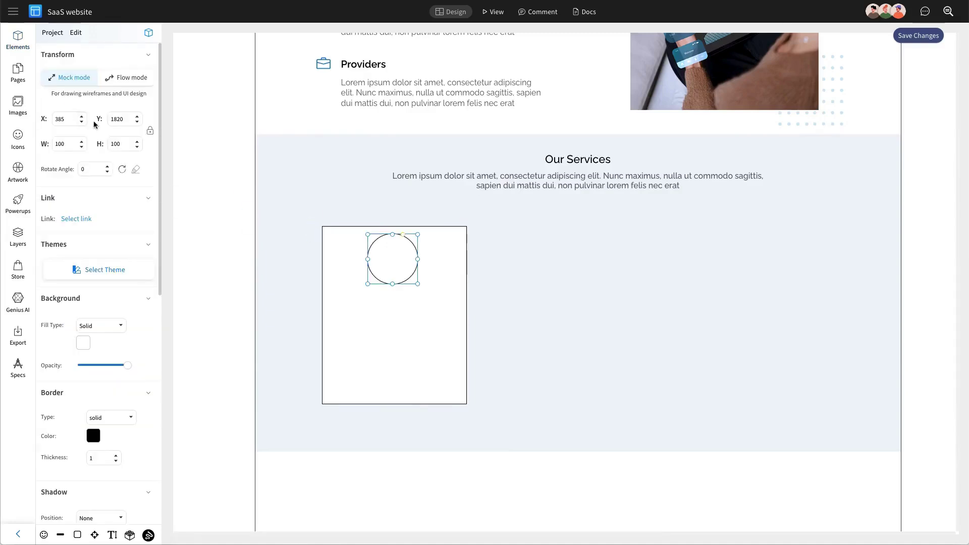
type("50")
left_click(247, 202)
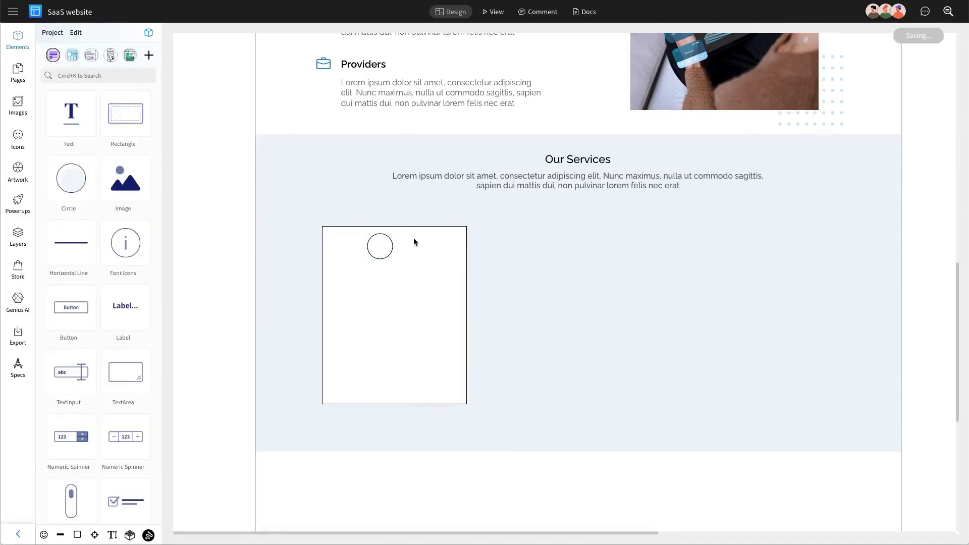
Remove the card rectangle's border and set its corner radius to 10
left_click(413, 237)
left_click(60, 469)
left_click(71, 517)
scroll(84, 484, "down", 2)
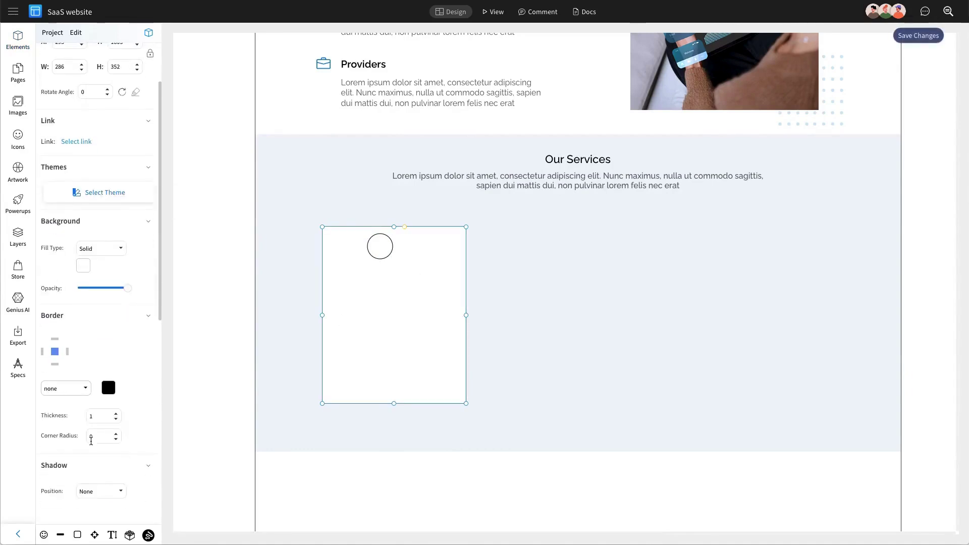
double_click(91, 438)
type("10")
left_click(212, 397)
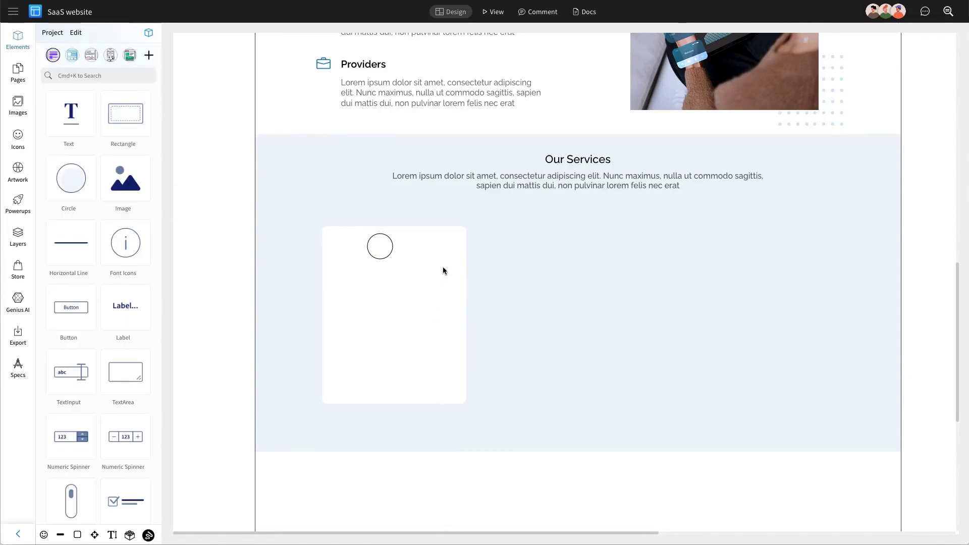
Centre the circle horizontally on the card, just below the card's upper edge
left_click(380, 247)
left_click(412, 310)
left_click_drag(382, 246, 395, 255)
Fill the circle with light blue and set its border type to none
left_click(83, 344)
left_click(127, 448)
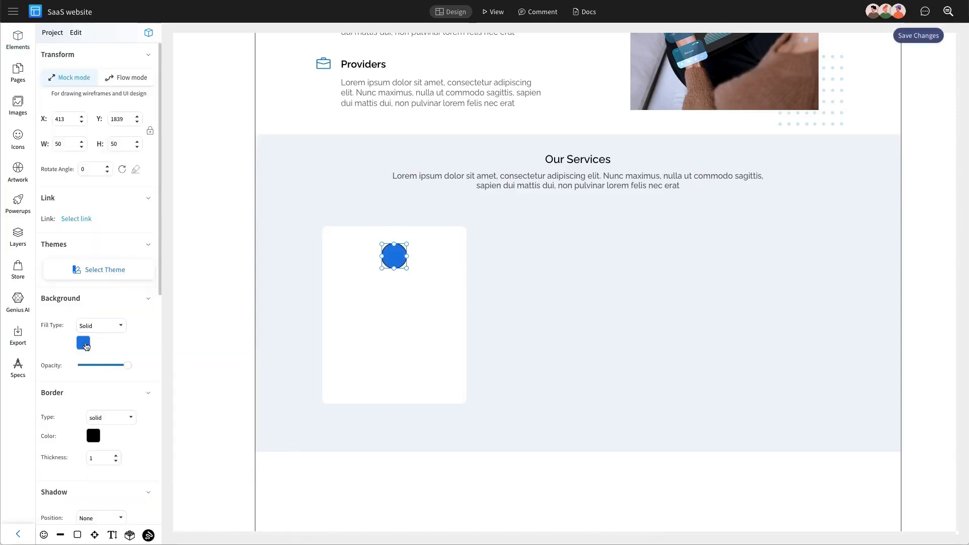
left_click(82, 343)
left_click(217, 356)
left_click(229, 463)
left_click(120, 418)
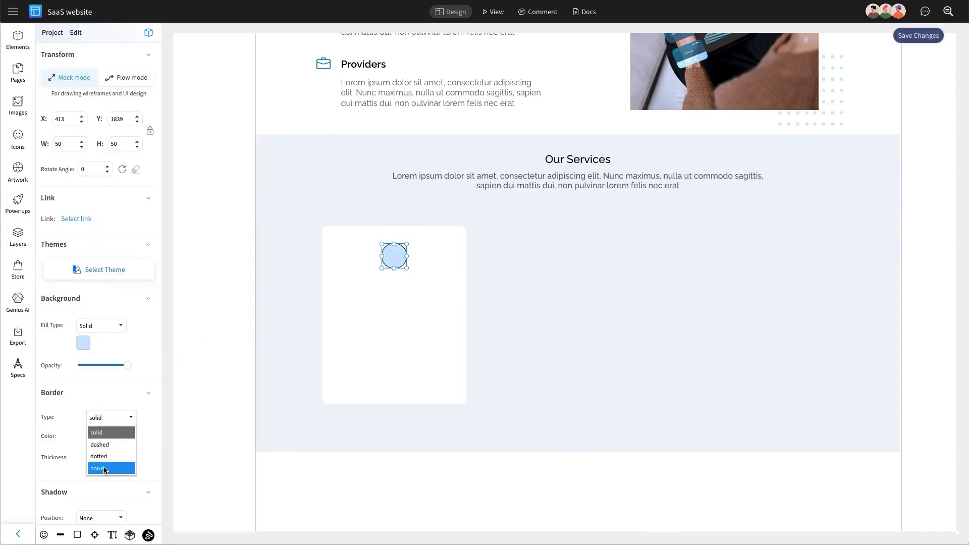
left_click(102, 468)
Label the circle with the number 1 and set its font size to 18 px
double_click(392, 255)
type("1")
key("Return")
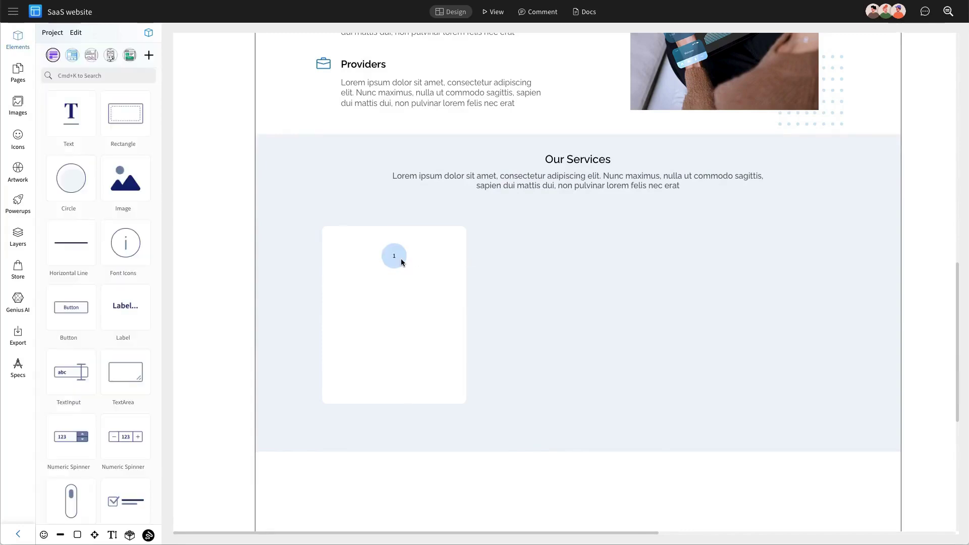
left_click(401, 261)
scroll(84, 346, "down", 9)
type("1")
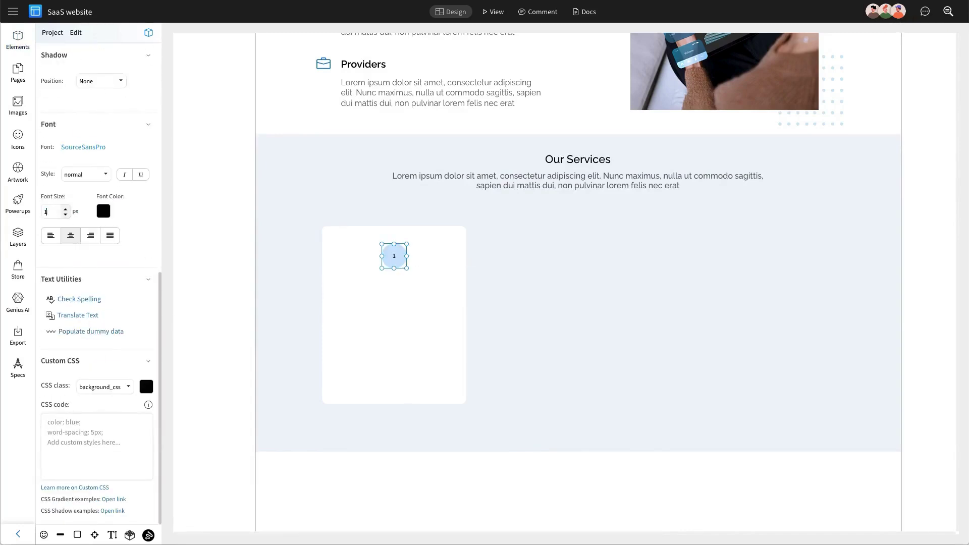
type("8")
left_click(318, 316)
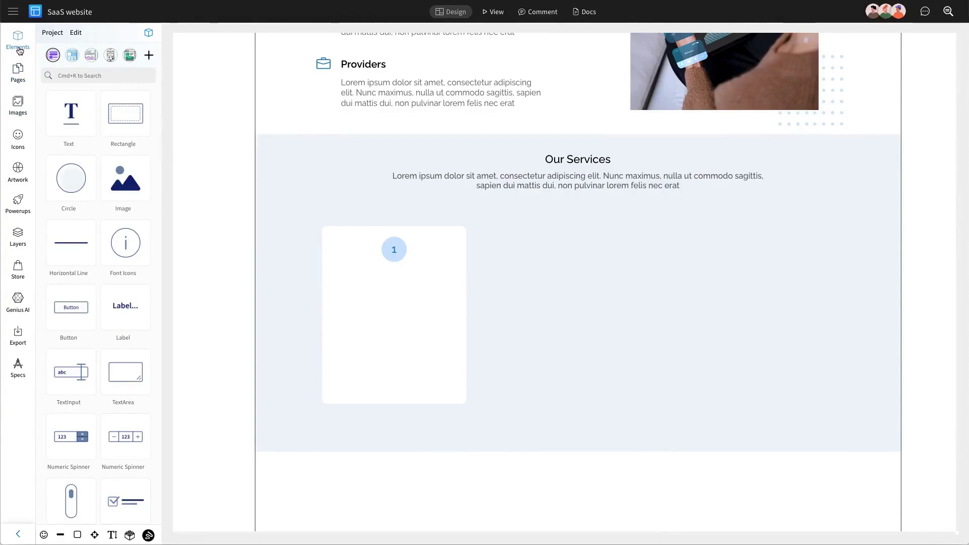
Place the eating.svg illustration on the card at about 185 by 155 px, centred below the number circle
left_click(18, 105)
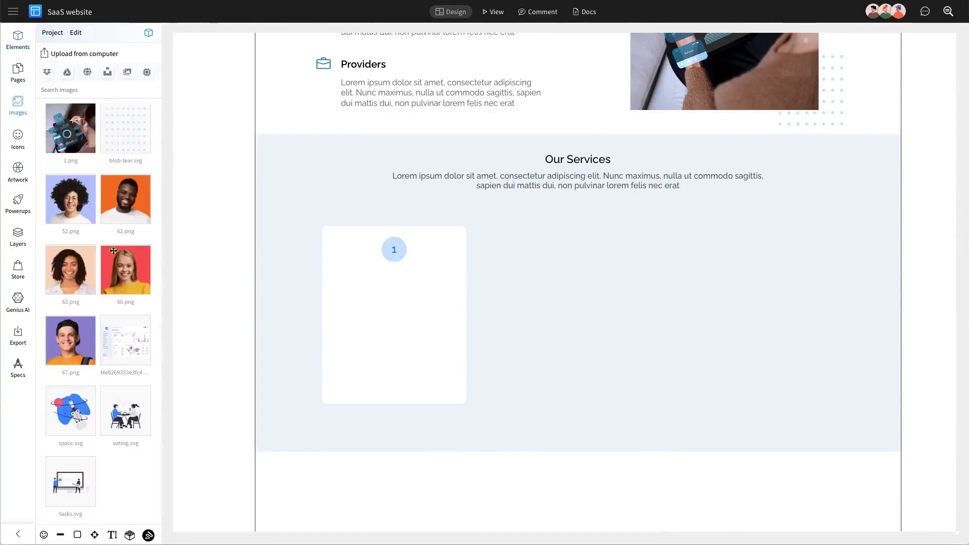
left_click_drag(142, 419, 402, 328)
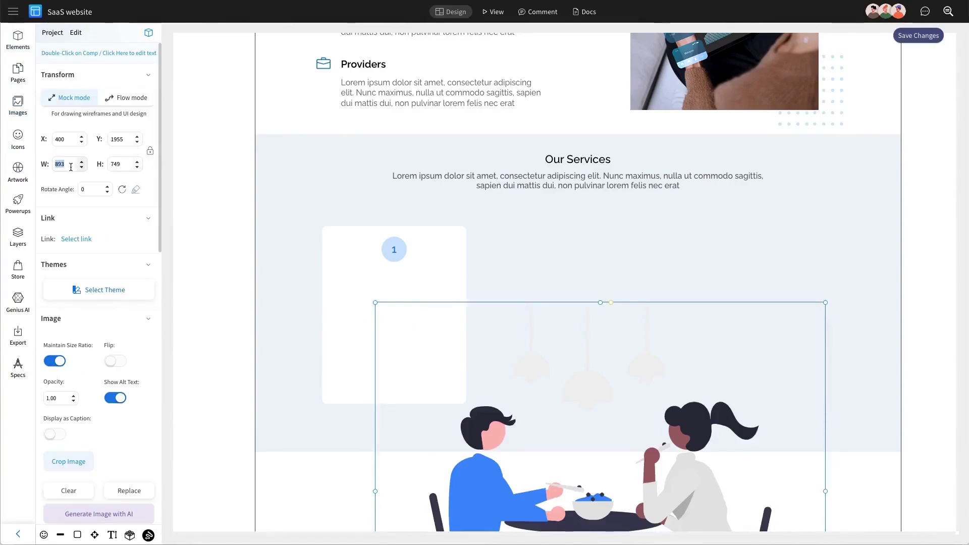
key("Return")
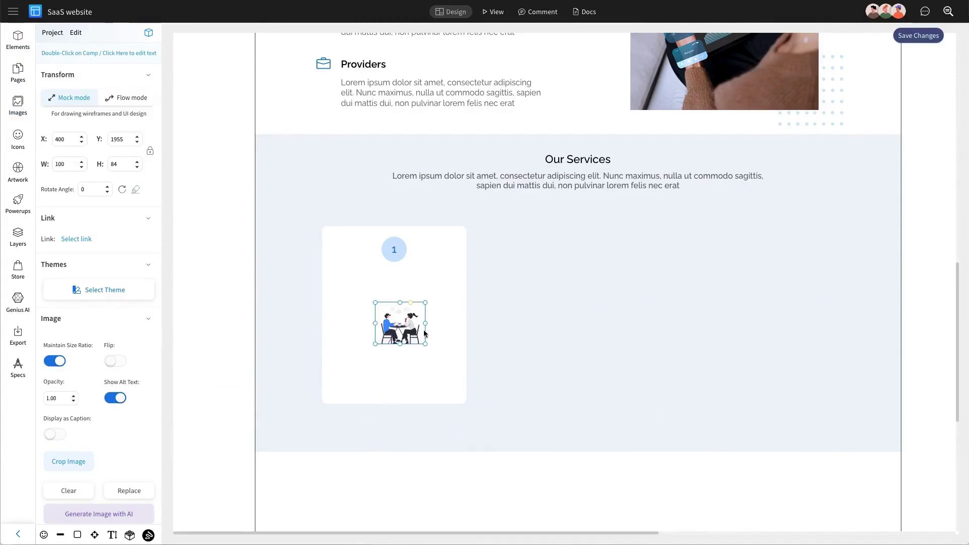
left_click_drag(466, 369, 415, 318)
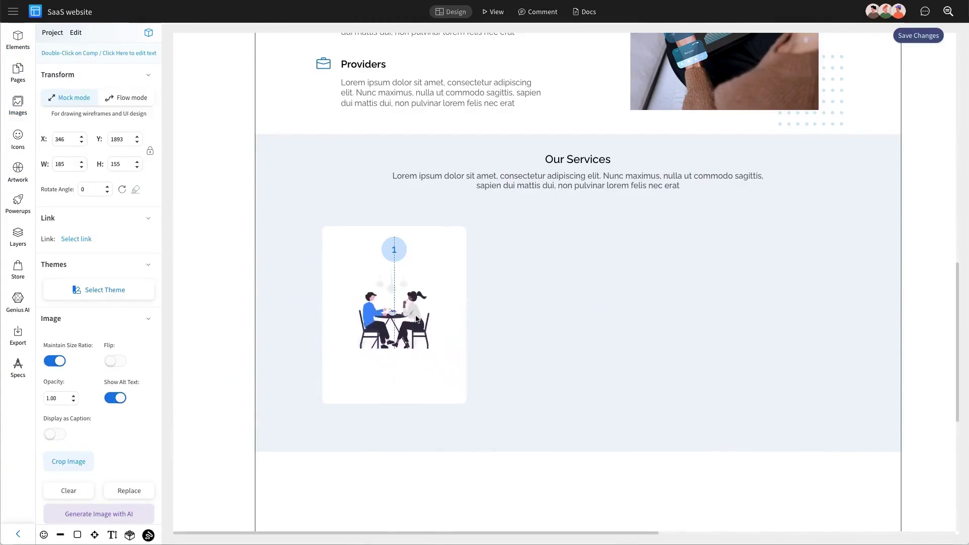
left_click(522, 228)
left_click(567, 164)
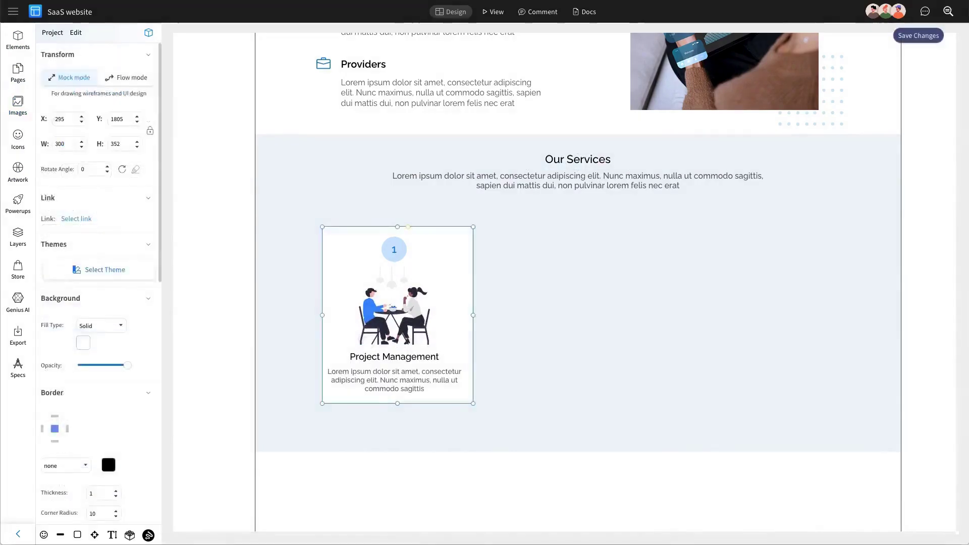
Set the white card rectangle's height to 360 px
left_click(316, 346)
left_click(465, 311)
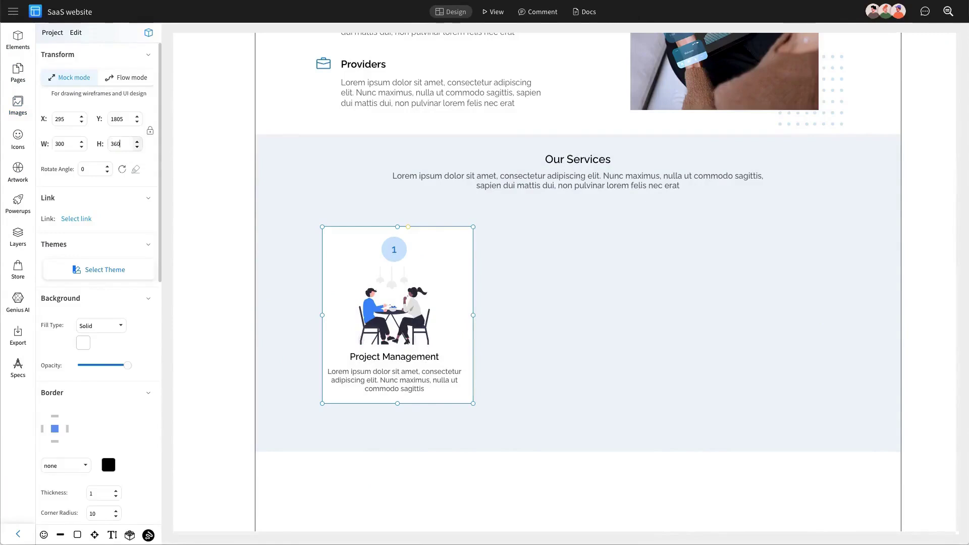
key("Return")
Centre the paragraph, Project Management title, illustration, number circle and card rectangle horizontally on one another
left_click(415, 379)
left_click(416, 357, "shift")
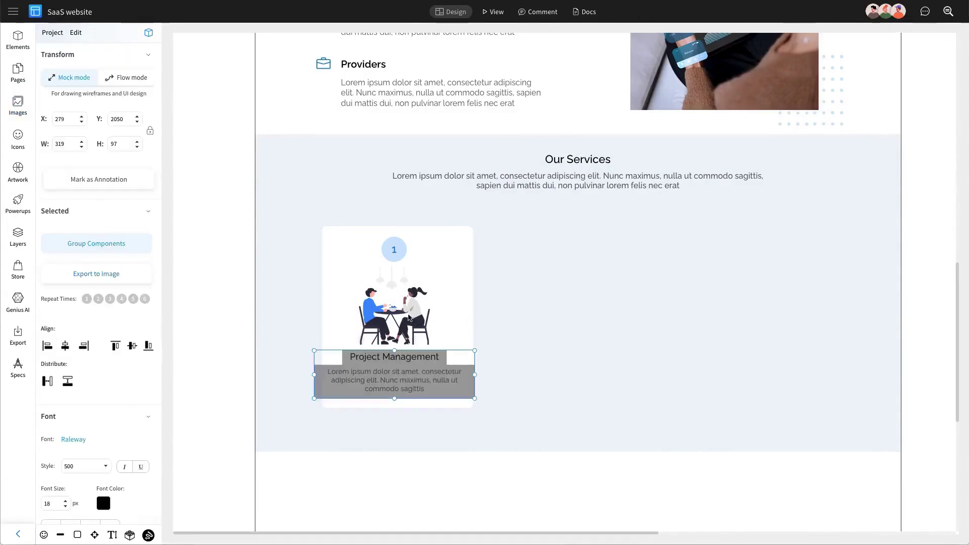
left_click(409, 317, "shift")
left_click(396, 252, "shift")
left_click(452, 257, "shift")
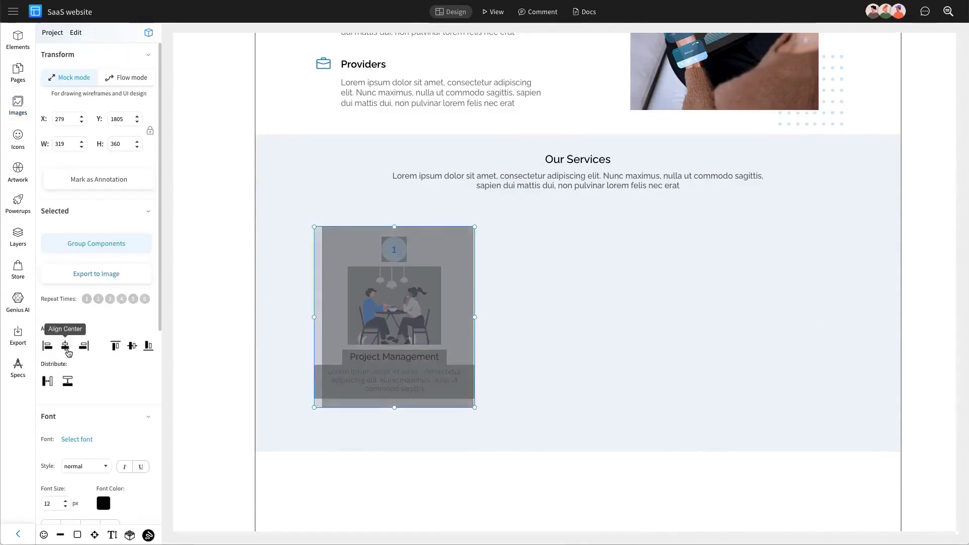
left_click(68, 352)
key("Escape")
Narrow the Project Management paragraph's text box and centre it horizontally with the card rectangle
left_click(411, 388)
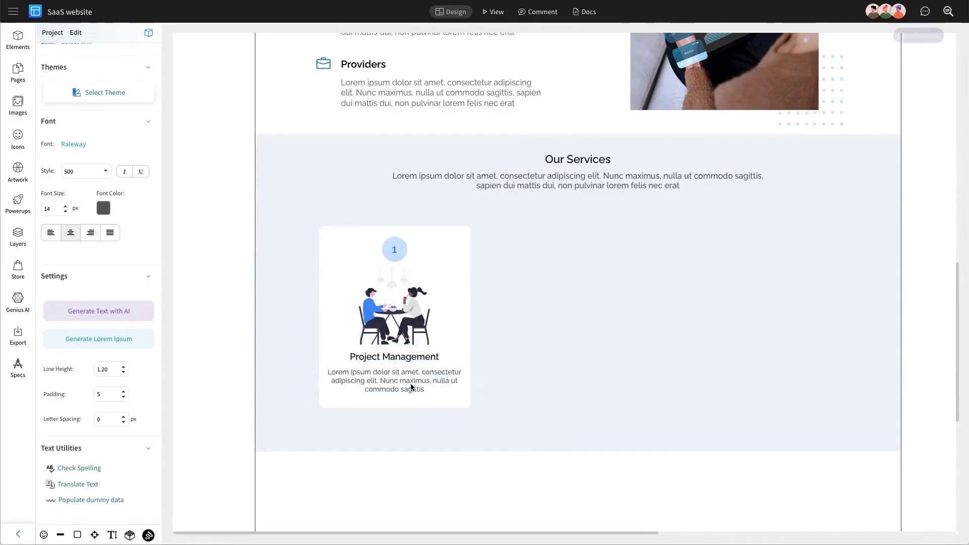
left_click_drag(476, 384, 463, 385)
left_click(468, 358, "shift")
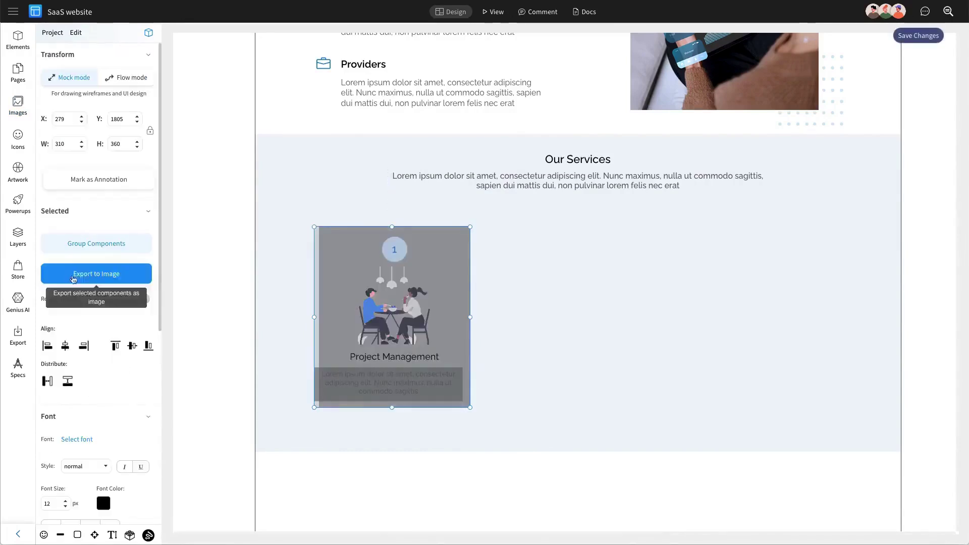
left_click(65, 345)
key("Escape")
Group the paragraph, title, illustration, number circle and rectangle into a single Project Management card
left_click(407, 383)
left_click(407, 359, "shift")
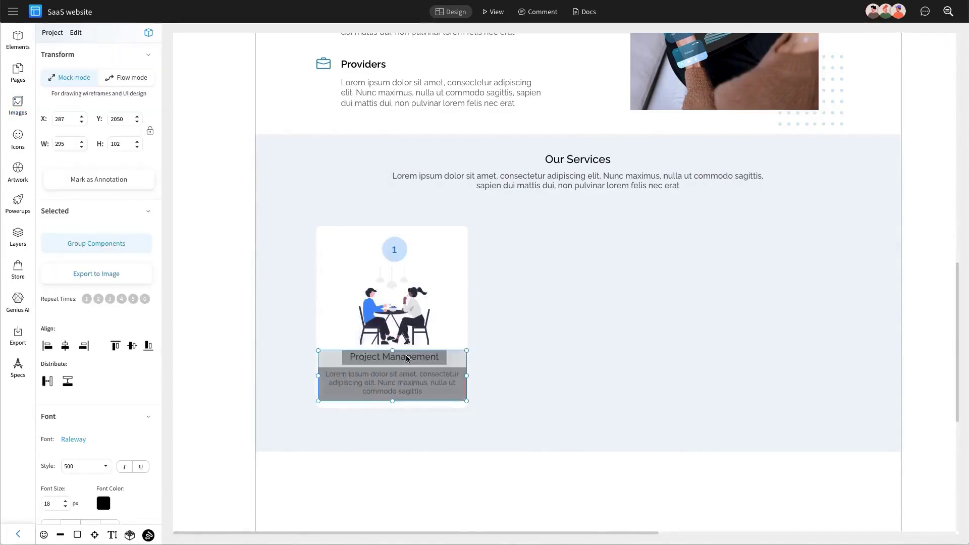
left_click(400, 318, "shift")
left_click(396, 252, "shift")
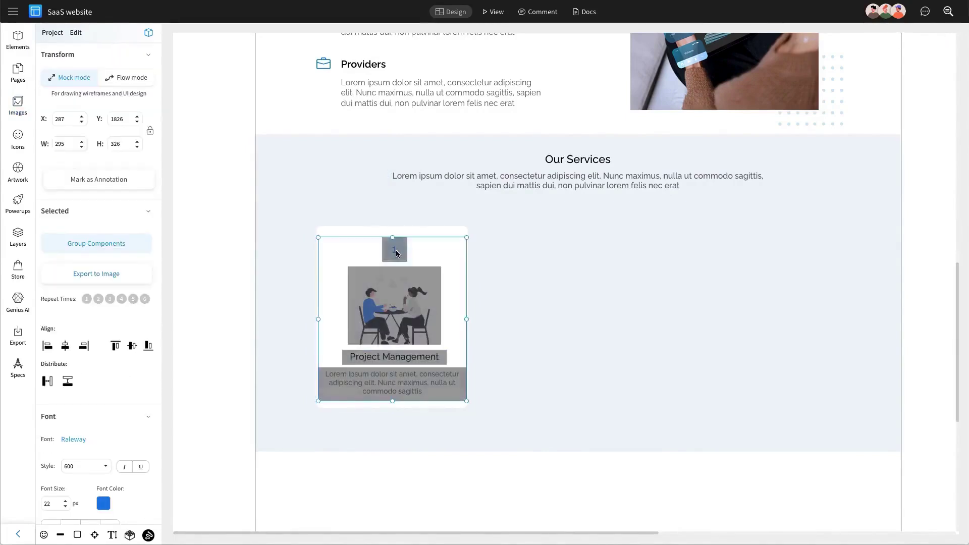
left_click(438, 238, "shift")
key("Escape")
Duplicate the Project Management card and place the copy at the right end of the Our Services row
left_click(417, 288)
key("ctrl+c")
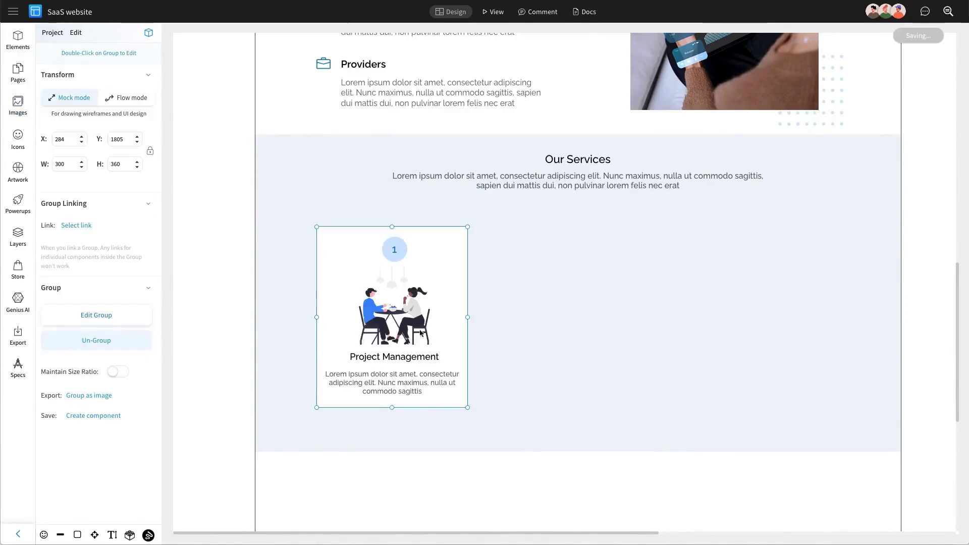
key("ctrl+v")
left_click_drag(431, 357, 758, 332)
Paste a copy of the Key Features heading below the Our Services section, centre-align its text and retitle it Our Team
key("ctrl+v")
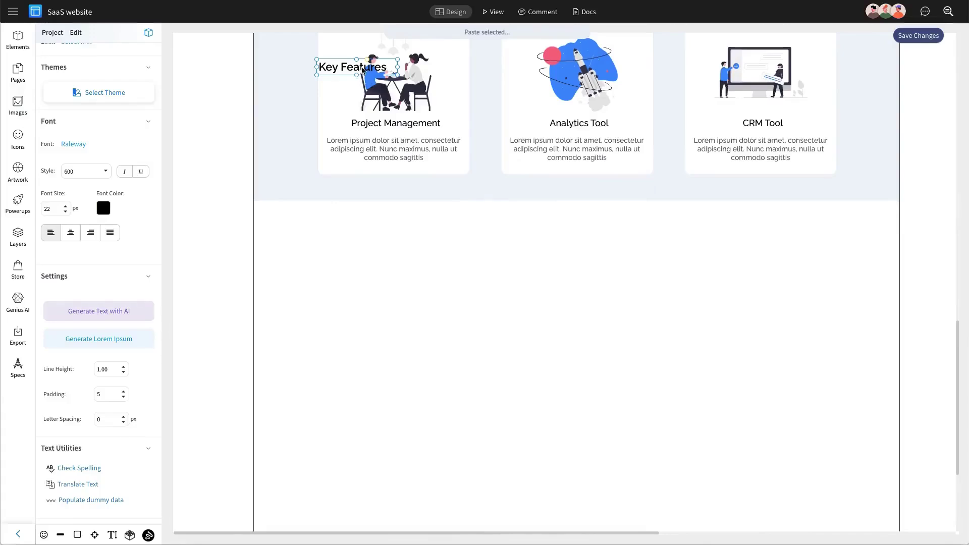
left_click_drag(361, 70, 530, 231)
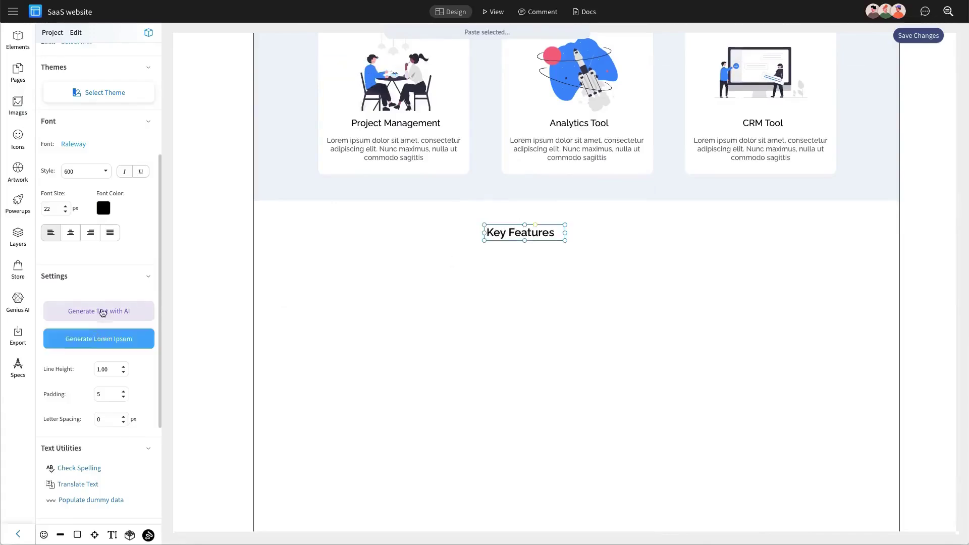
left_click(71, 232)
double_click(549, 234)
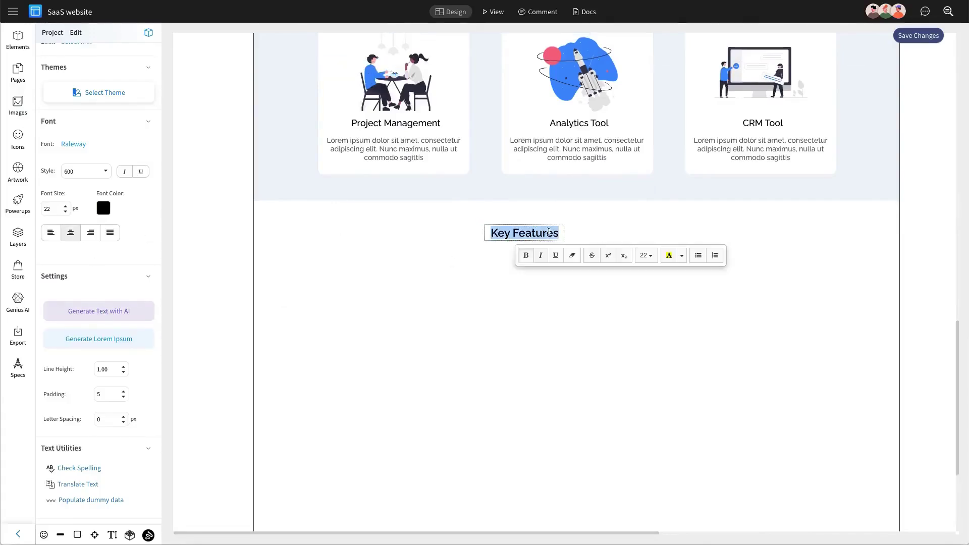
type("Out")
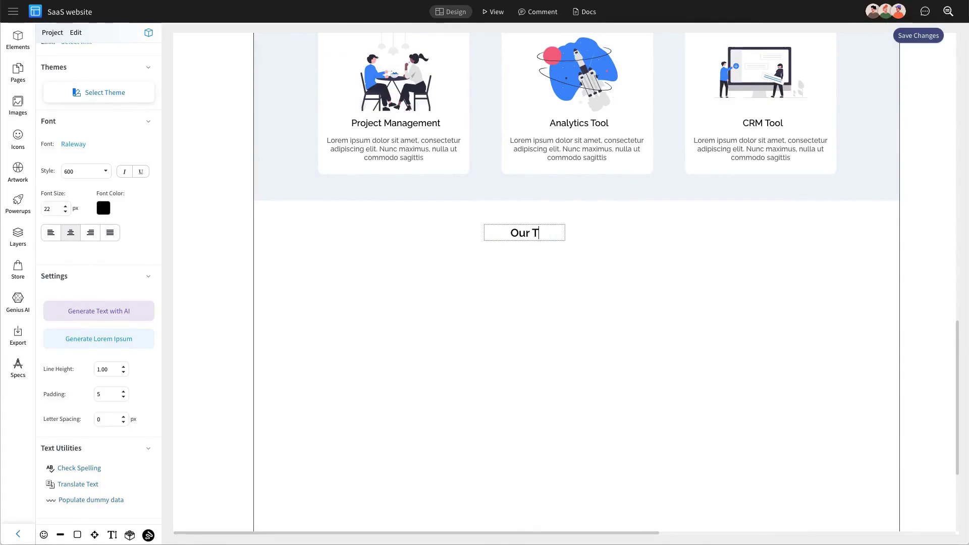
key("ctrl+s")
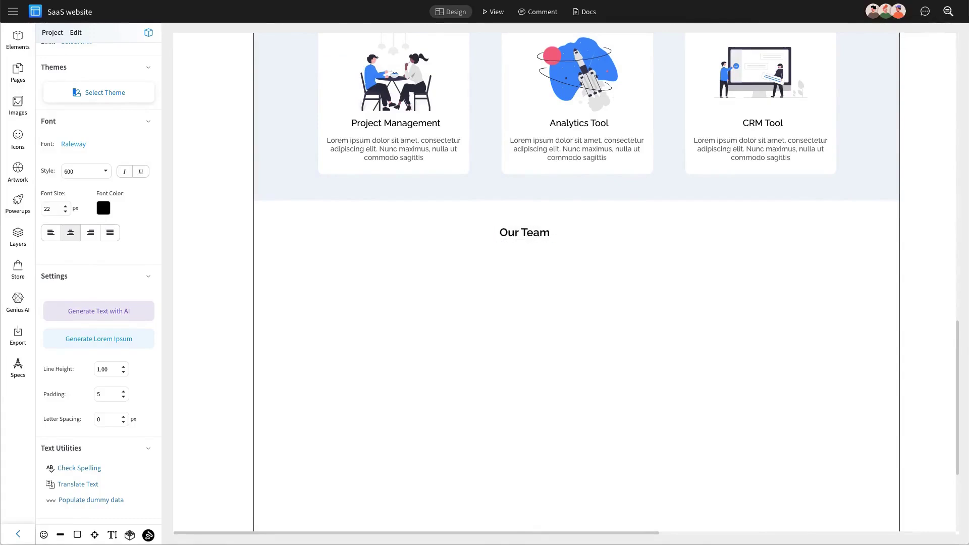
Move the Our Team heading closer to the services band and centre it horizontally with the page frame
left_click_drag(568, 232, 582, 227)
left_click(584, 288)
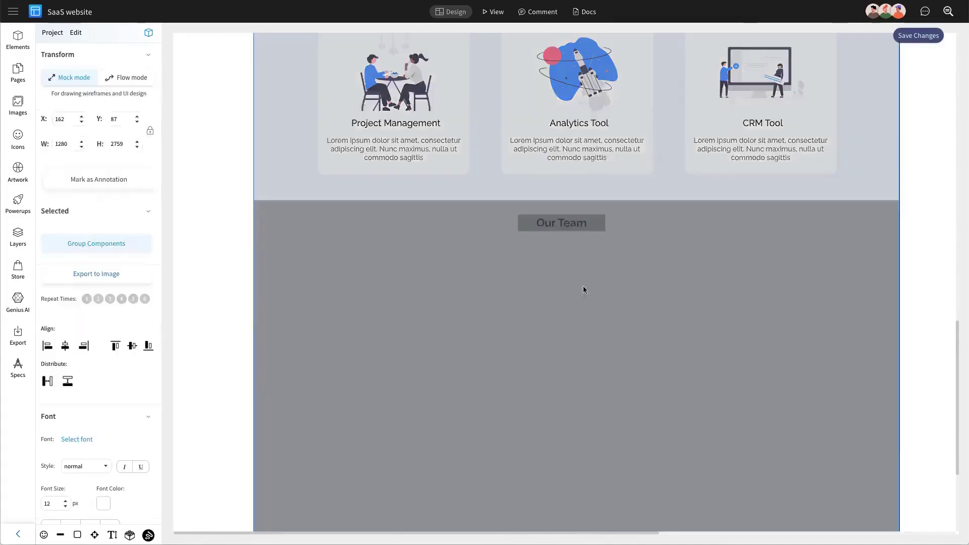
left_click(64, 346)
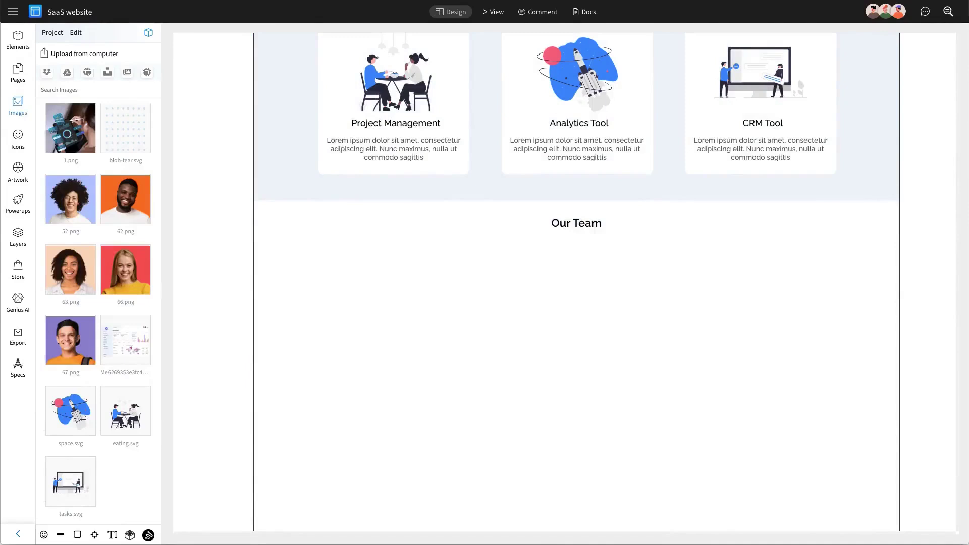
Widen the Our Team heading's text box slightly and nudge it up, keeping it centred on the page
left_click(594, 220)
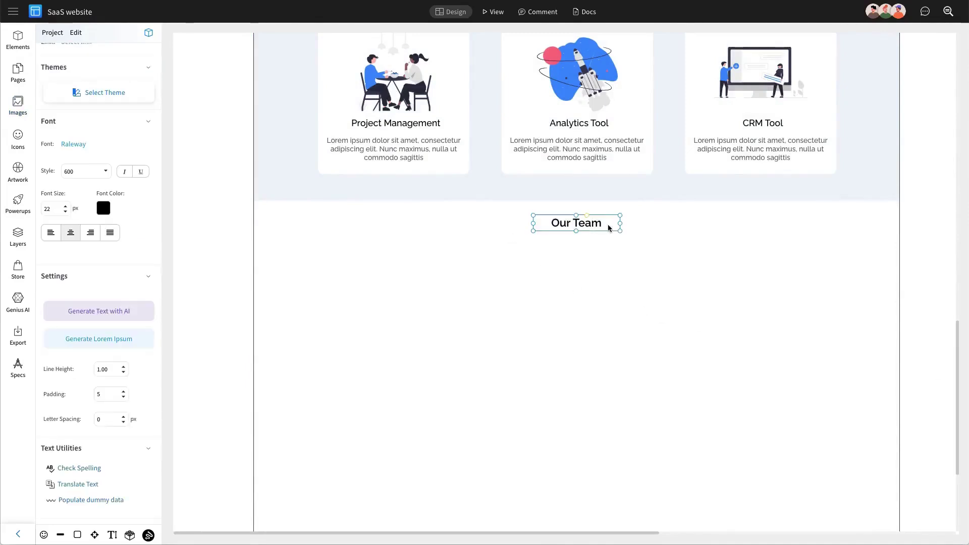
left_click_drag(621, 224, 590, 226)
left_click(596, 229)
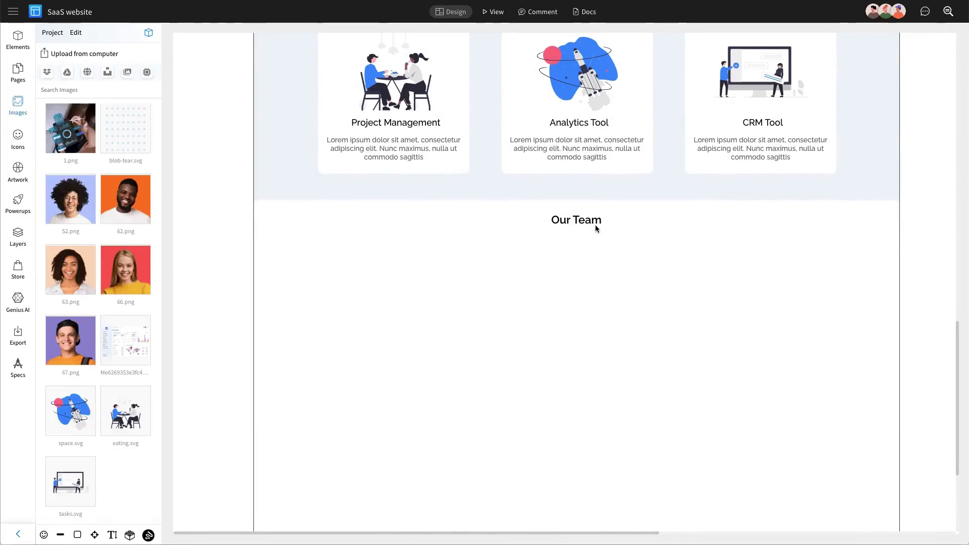
left_click(593, 225)
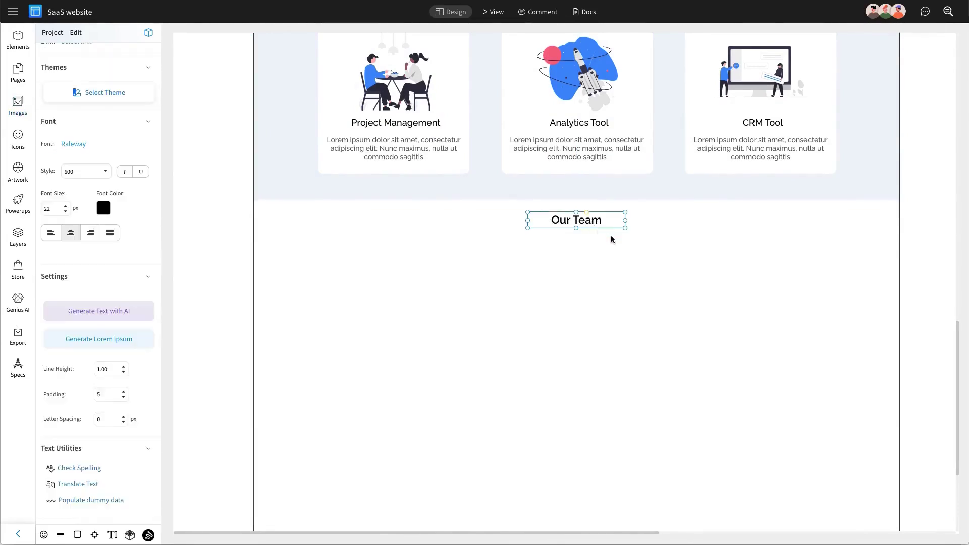
left_click(612, 238)
Insert the 67.png portrait below the Our Team heading and set its size to 150 by 150 px
left_click(18, 38)
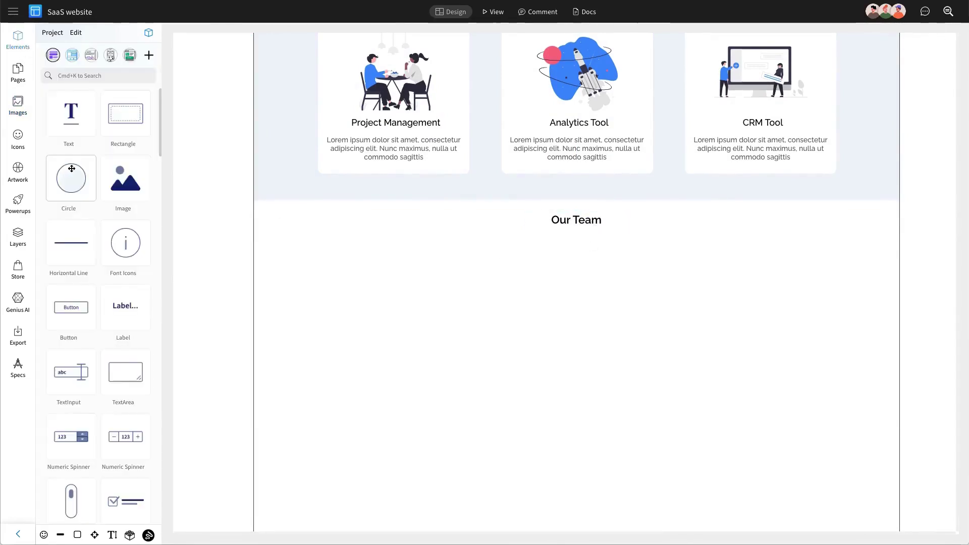
left_click(21, 114)
left_click_drag(80, 328, 422, 293)
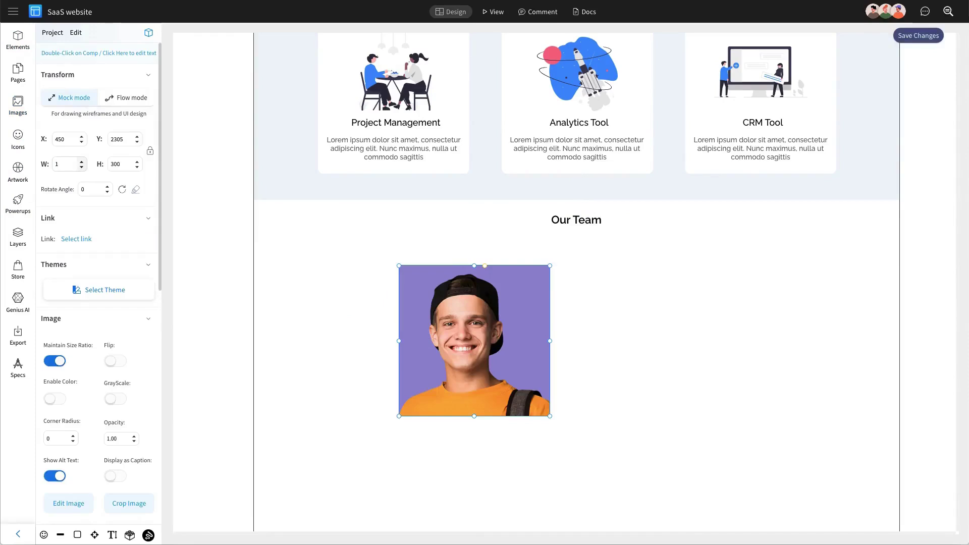
type("150")
key("Return")
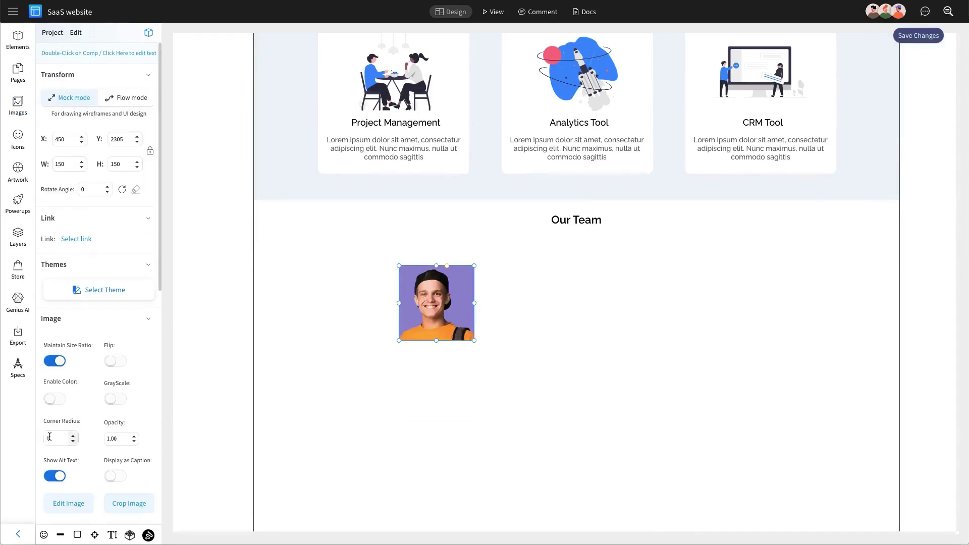
Round the corners of the 67.png portrait with a larger corner radius
key("Return")
left_click(336, 379)
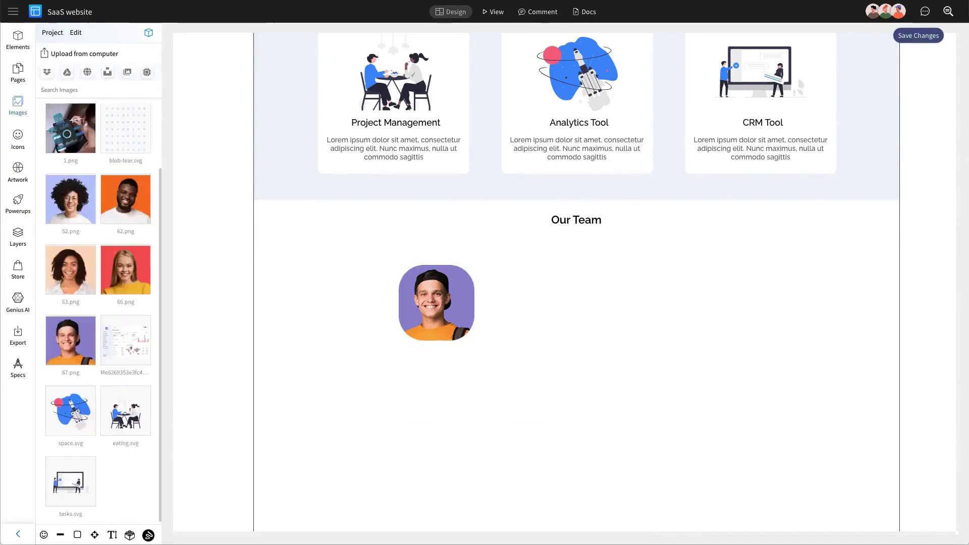
left_click(431, 319)
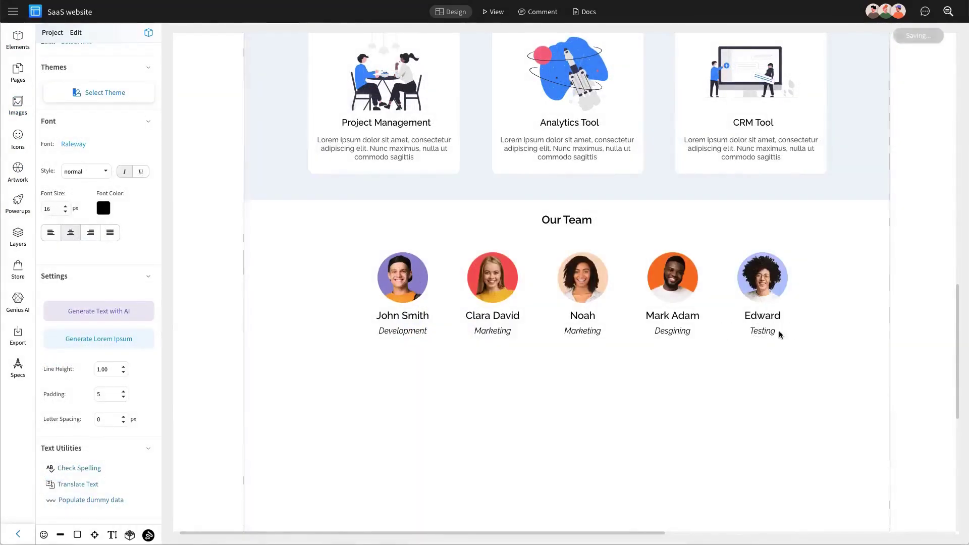
Group the Testing team member's role, name and portrait at the right end of the Our Team row
left_click(780, 333)
left_click(763, 315, "shift")
left_click(769, 285, "shift")
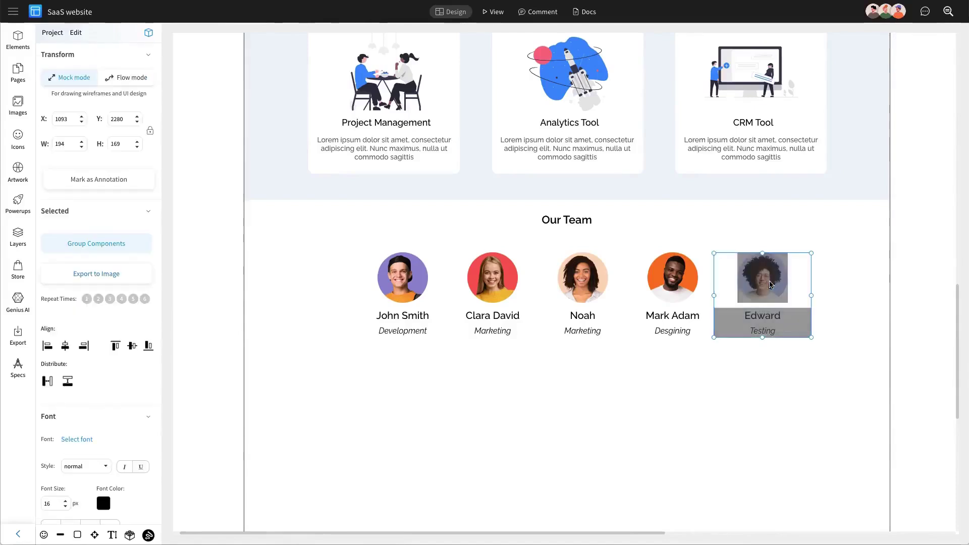
key("ctrl+g")
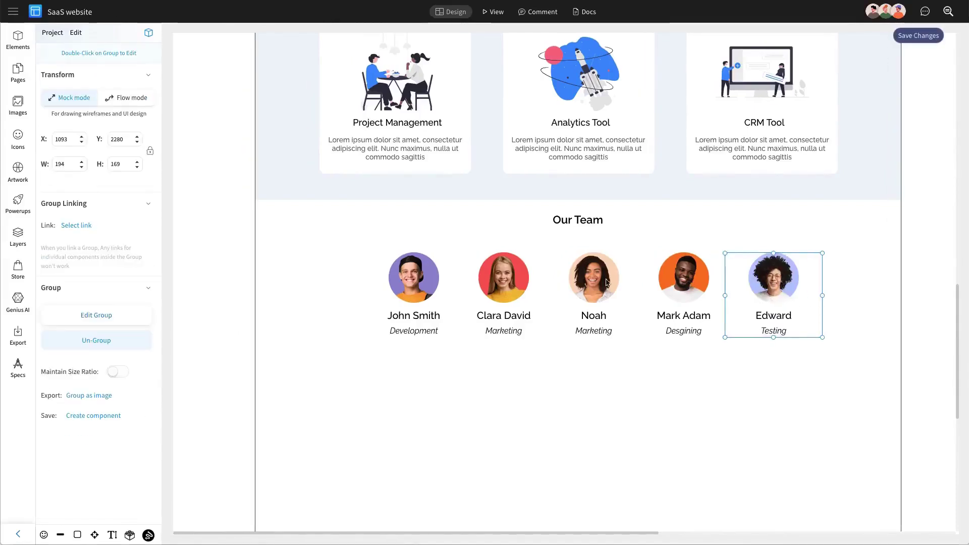
Align the five Our Team member groups to one another along their vertical middle
left_click(683, 283, "shift")
left_click(594, 282, "shift")
left_click(504, 283, "shift")
left_click(413, 283, "shift")
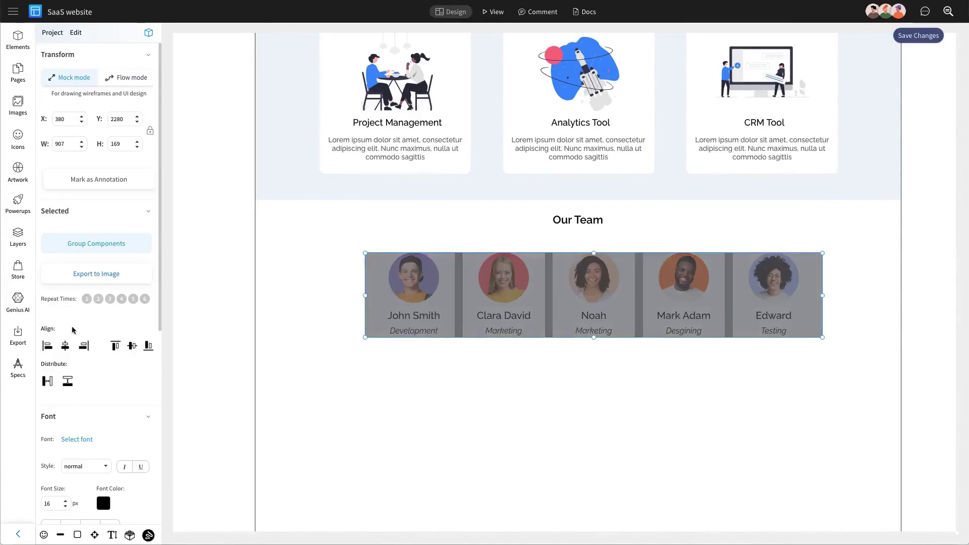
left_click(133, 348)
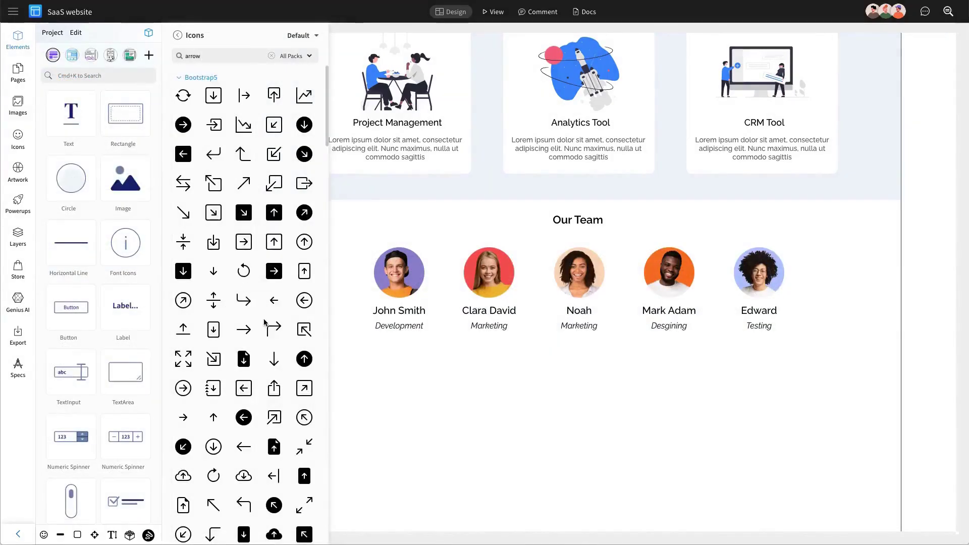
Insert the plain left-arrow icon from the Iconoir pack and place it on the blue square beside the team row
scroll(272, 316, "down", 3)
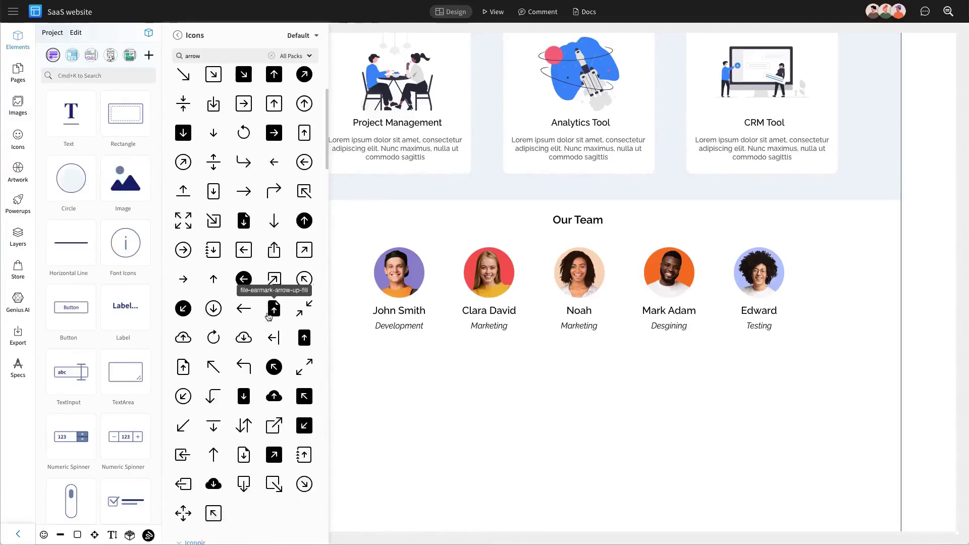
scroll(243, 313, "down", 6)
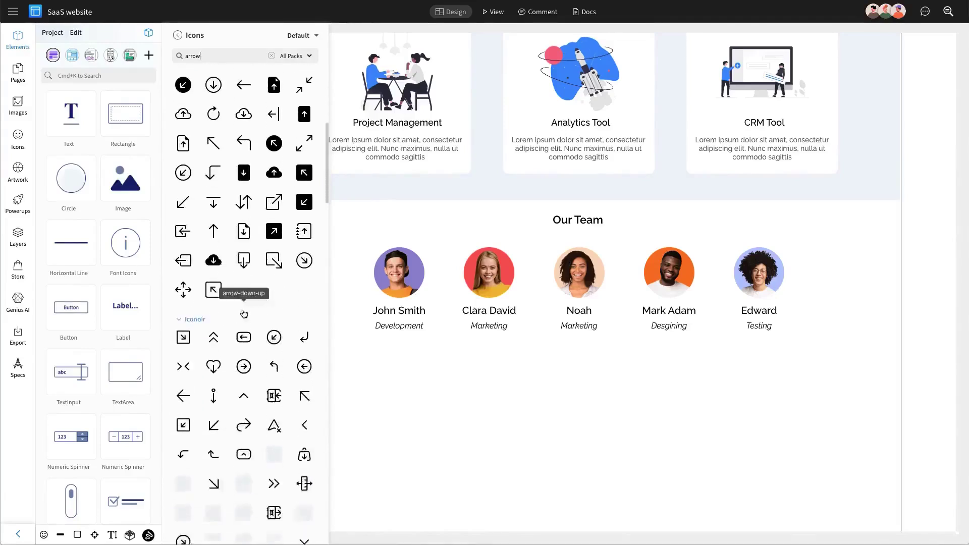
scroll(189, 234, "down", 2)
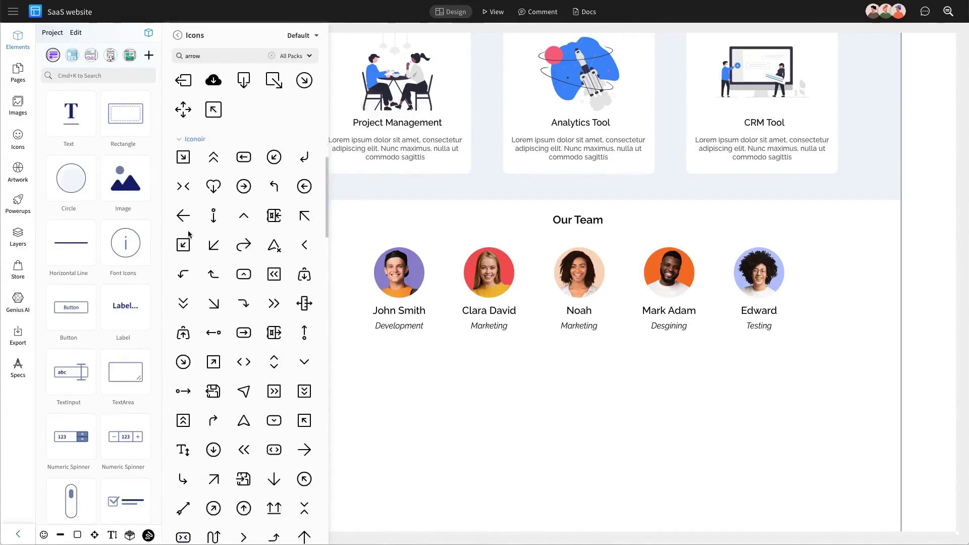
left_click(183, 215)
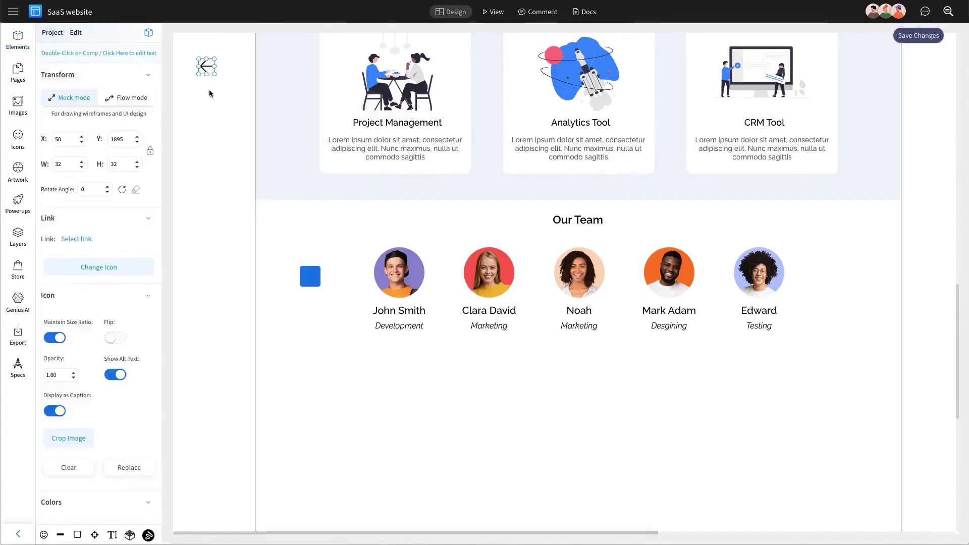
left_click(307, 278)
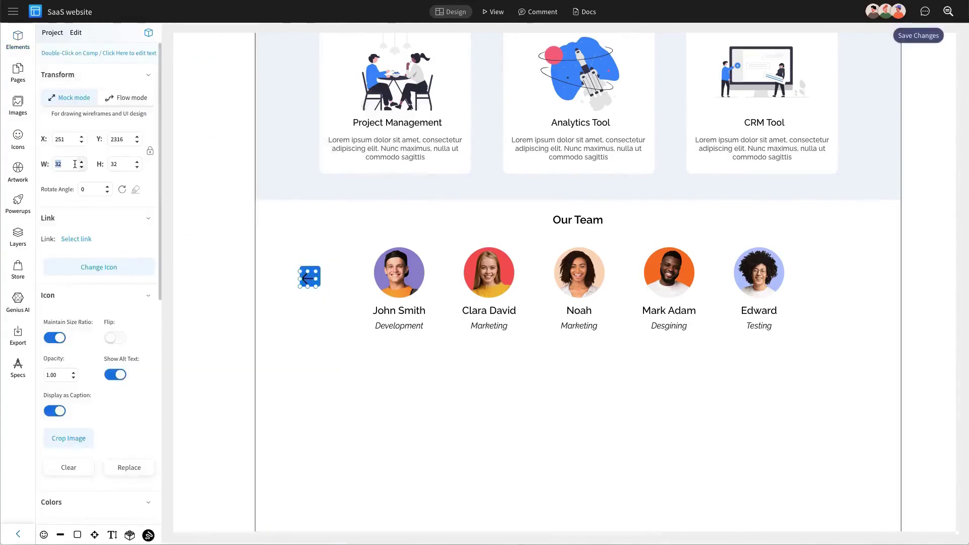
Set the left-arrow icon's size to 22 px, centre it on the blue square and group the two as a button
key("Return")
left_click(306, 280)
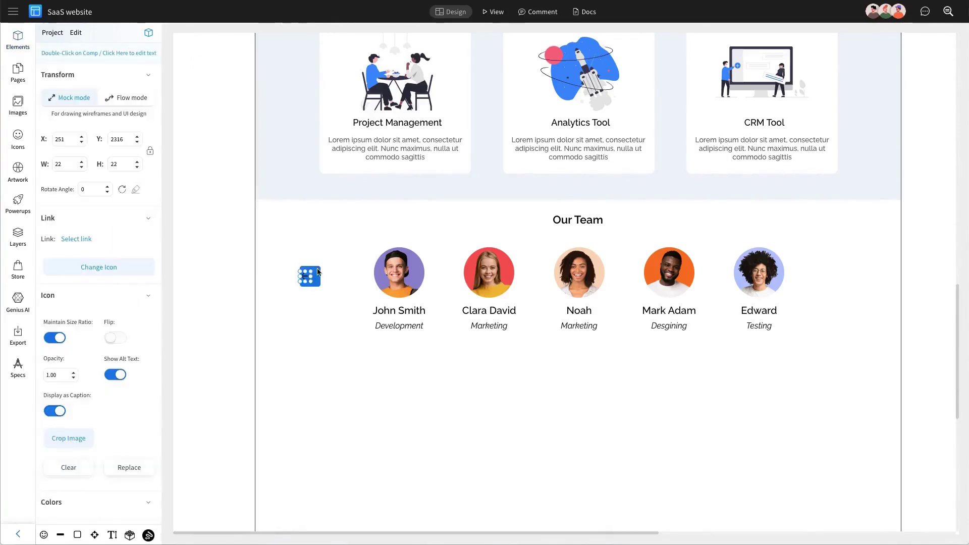
left_click(316, 271, "shift")
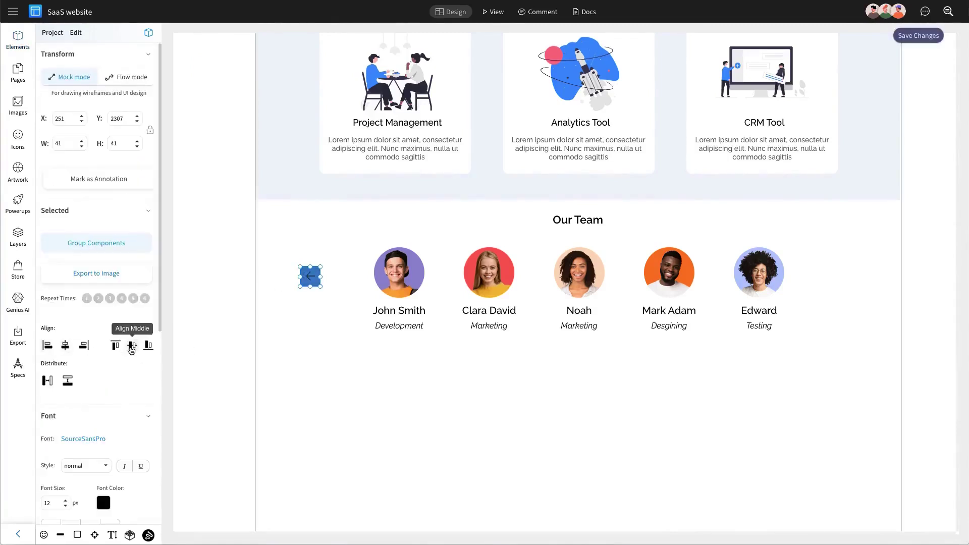
left_click(121, 245)
left_click(281, 273)
Recolour the arrow icon inside the left button group to white (#ffffff)
double_click(318, 281)
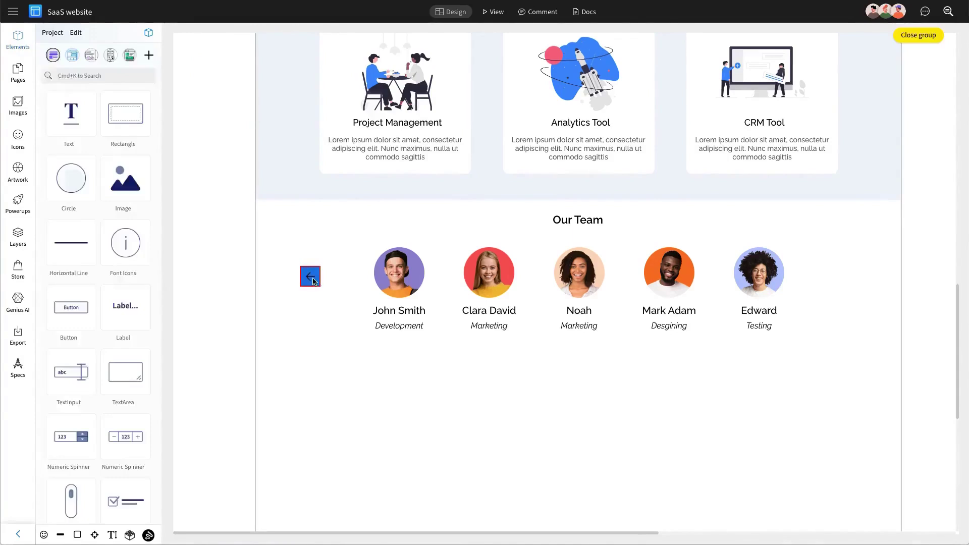
scroll(62, 429, "down", 3)
left_click(48, 422)
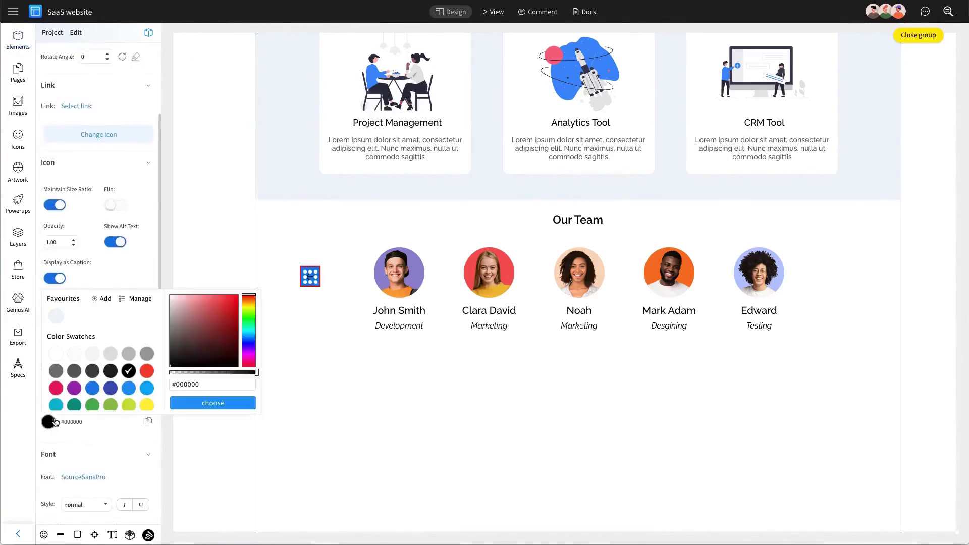
left_click(231, 304)
left_click(311, 282)
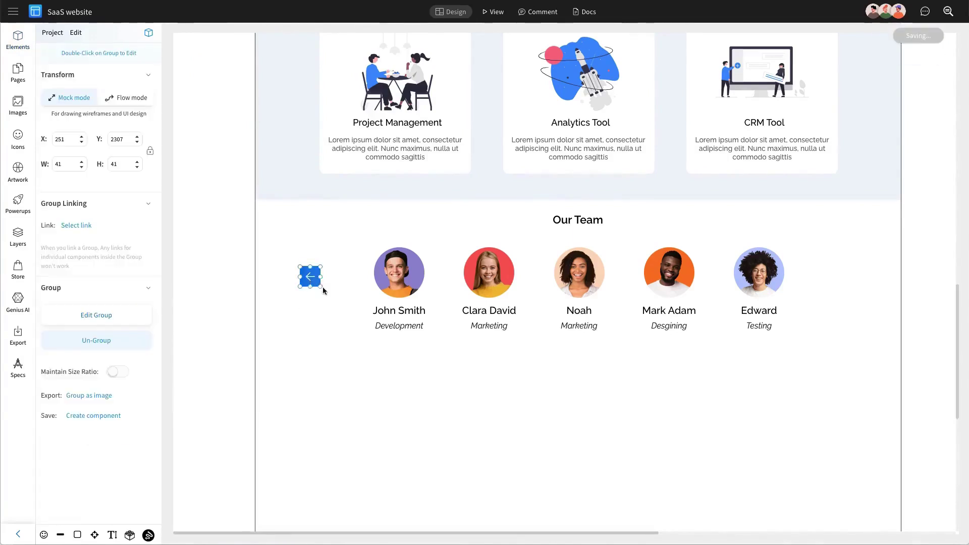
Duplicate the blue left-arrow button and place the copy at the right end of the Our Team row
key("ctrl+c")
key("ctrl+v")
left_click_drag(333, 301, 849, 277)
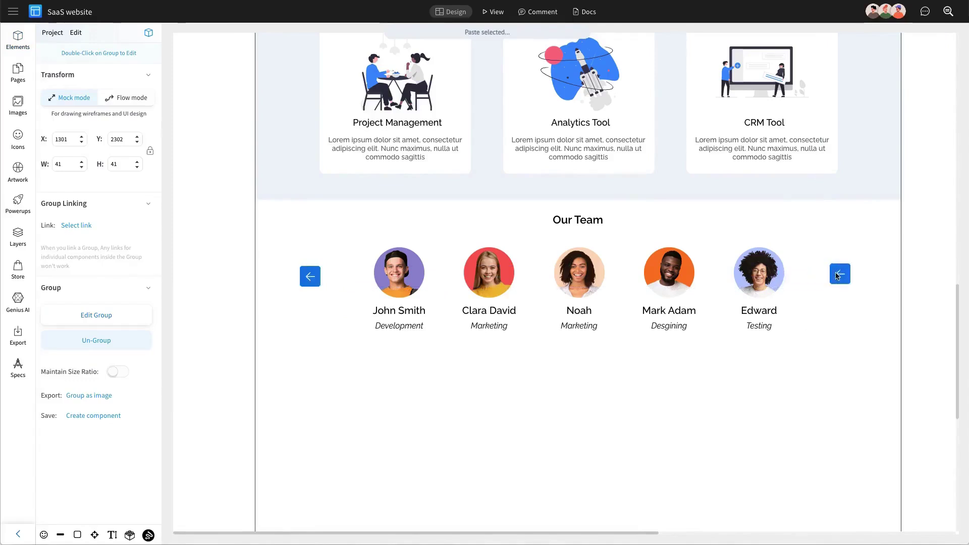
Replace the icon inside the copied button with the Iconoir right-arrow icon
double_click(839, 277)
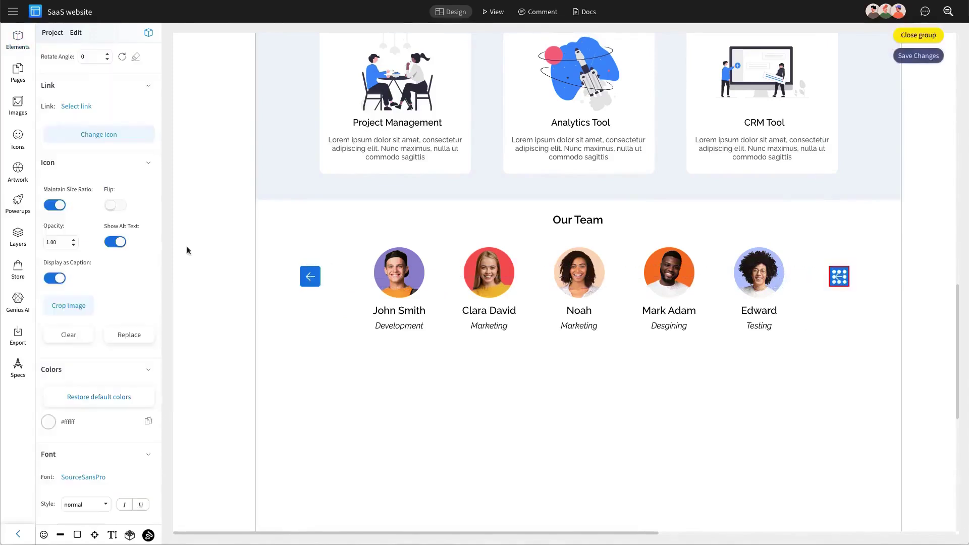
left_click(135, 136)
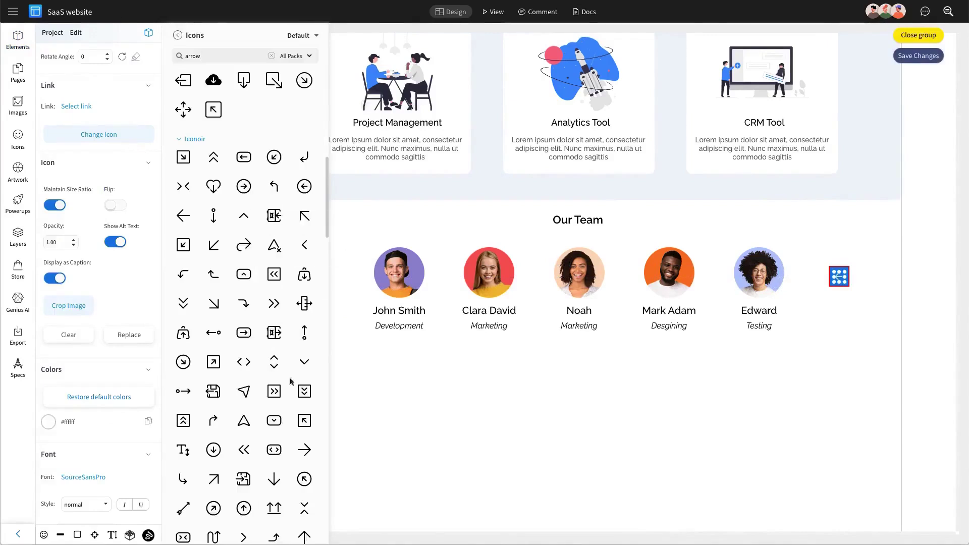
left_click(305, 450)
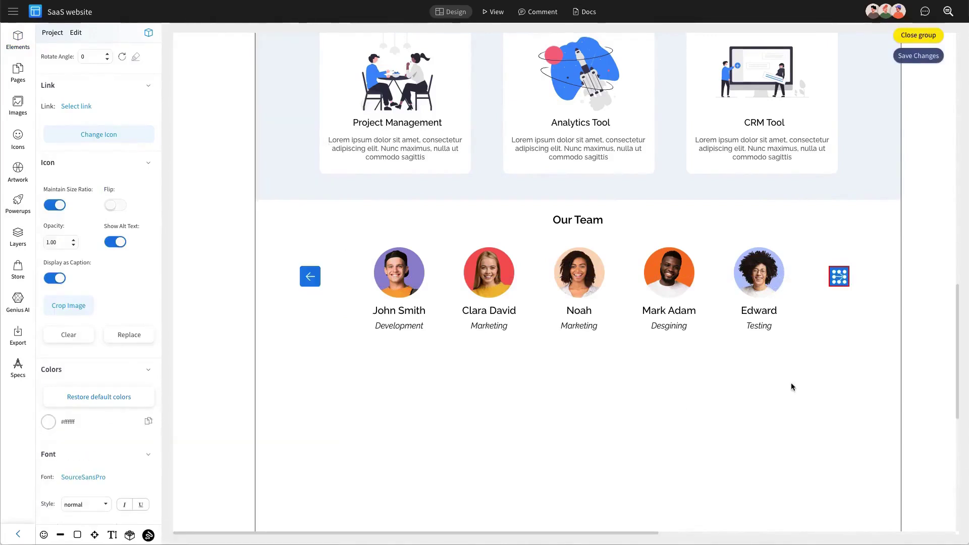
Align the two arrow buttons and the team portraits group to their vertical middle and distribute them evenly horizontally
left_click(842, 277)
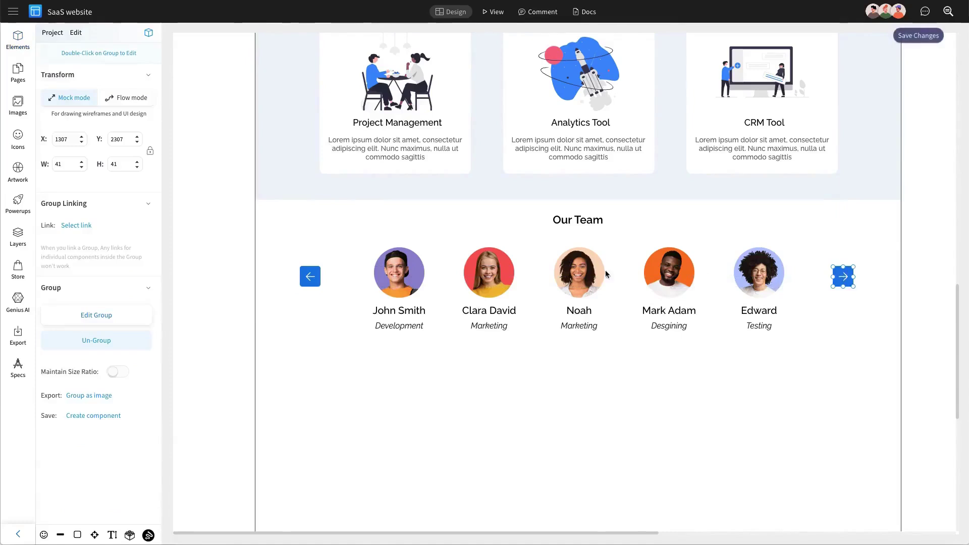
left_click(604, 271, "shift")
left_click(309, 276, "shift")
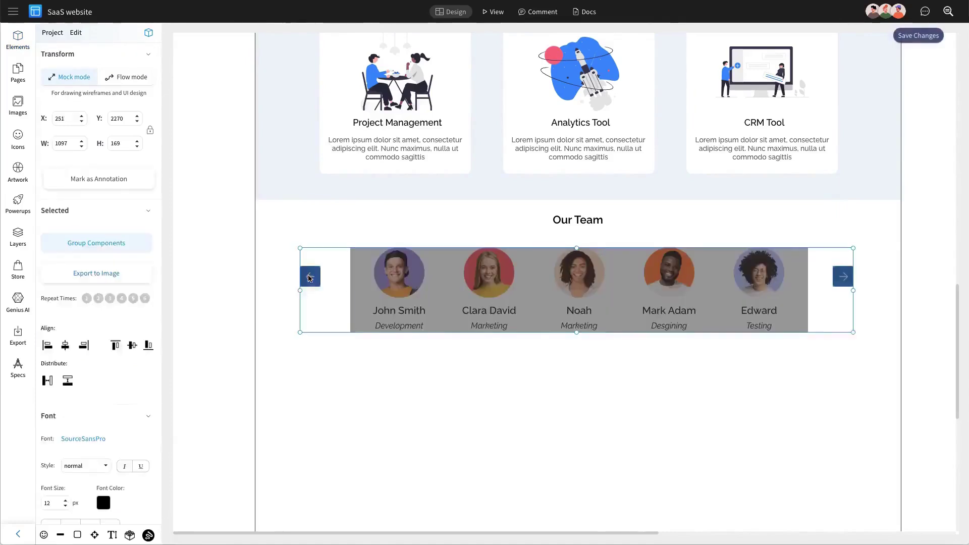
left_click(132, 344)
left_click(47, 381)
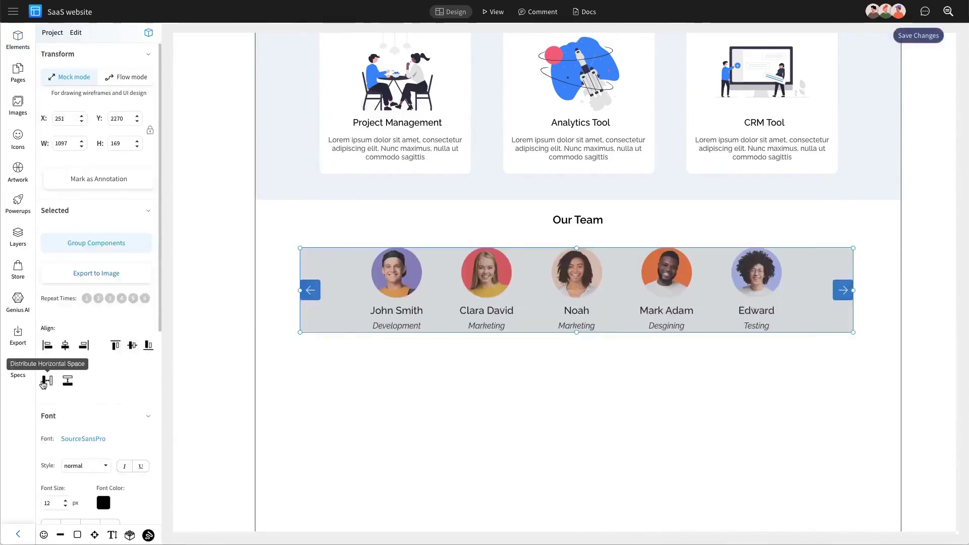
Group the arrow buttons with the team portraits and centre the carousel horizontally on the page
left_click(87, 243)
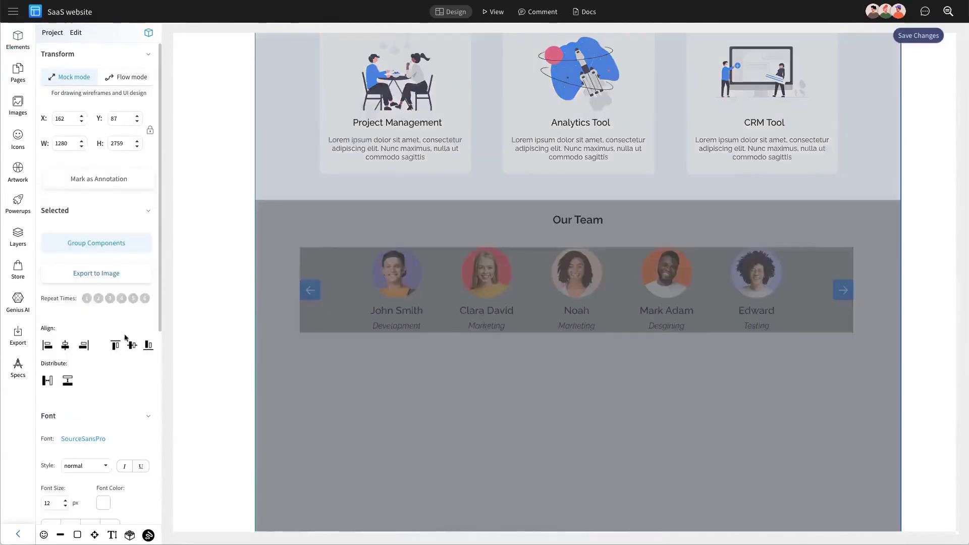
left_click(68, 346)
left_click(564, 282)
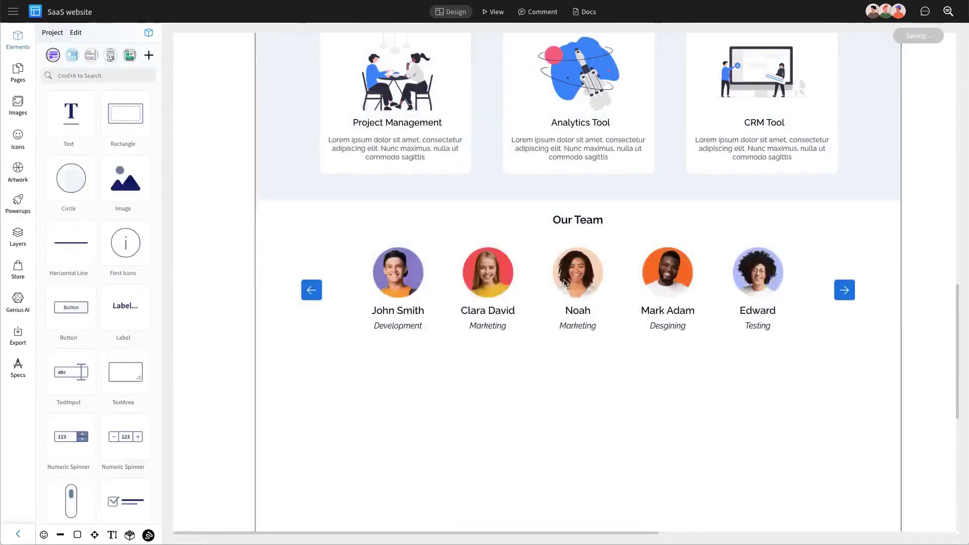
left_click(564, 283)
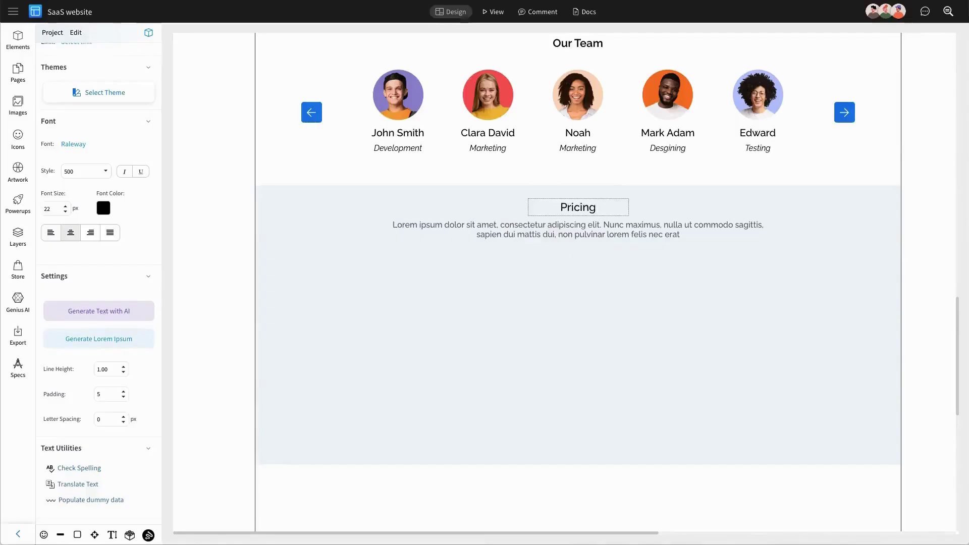
Add the first three-column pricing template from the Website element pack to the Pricing section
left_click(245, 133)
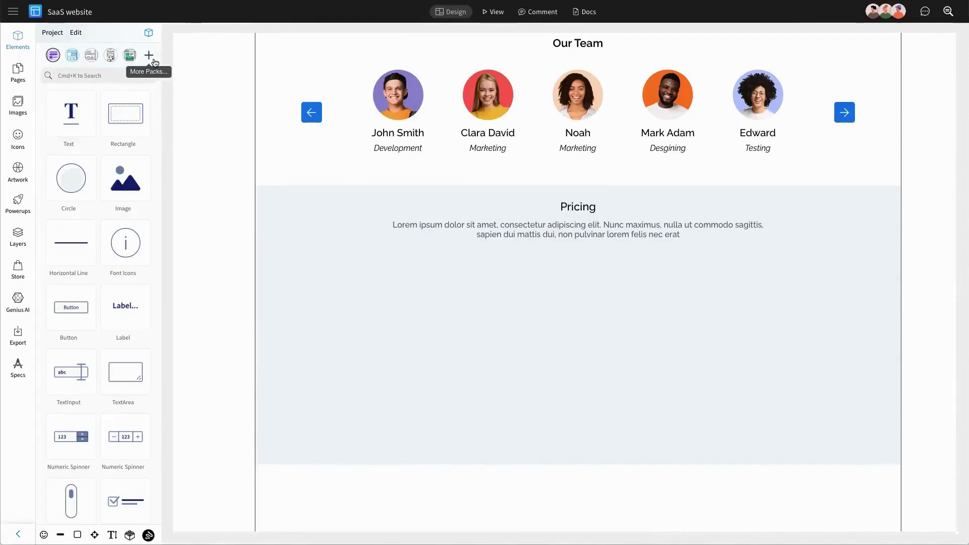
left_click(153, 59)
left_click(261, 115)
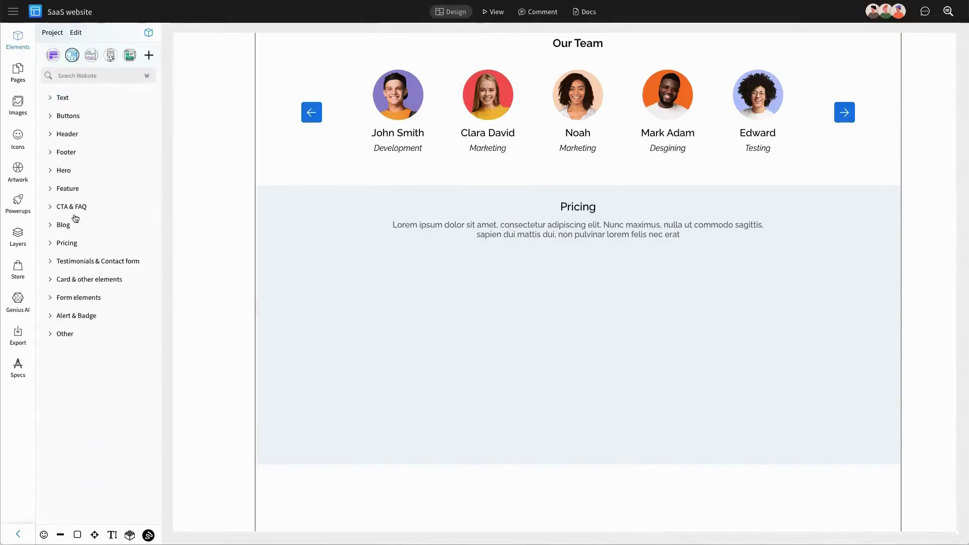
left_click(70, 244)
scroll(78, 244, "down", 1)
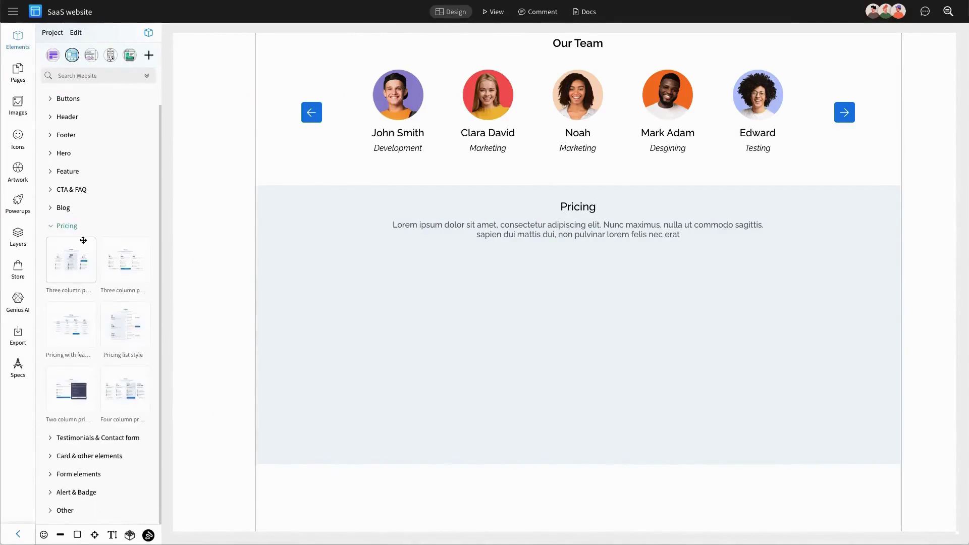
mouse_move(75, 258)
left_click_drag(75, 258, 478, 313)
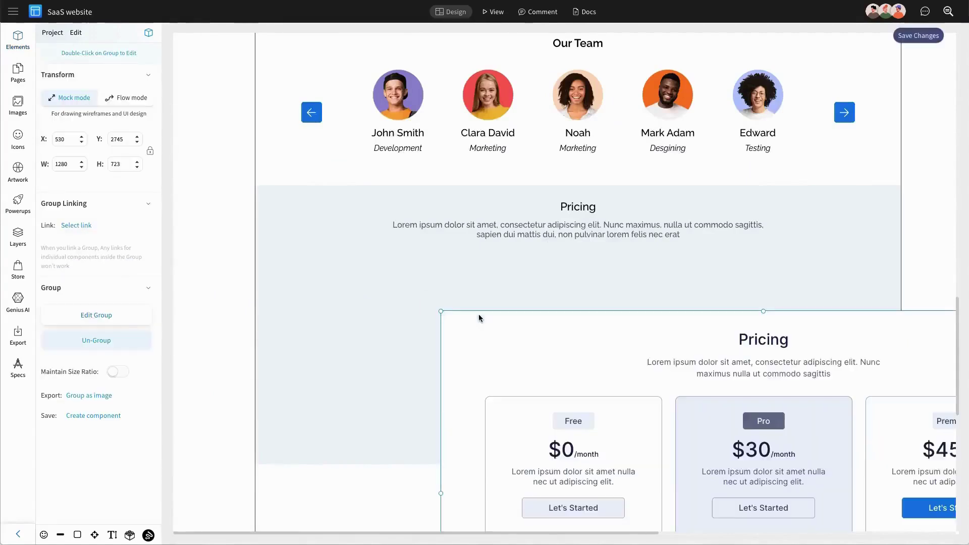
Position the three pricing cards below the Pricing paragraph, then select them together with the section's paragraph, heading and background
left_click_drag(595, 362, 431, 298)
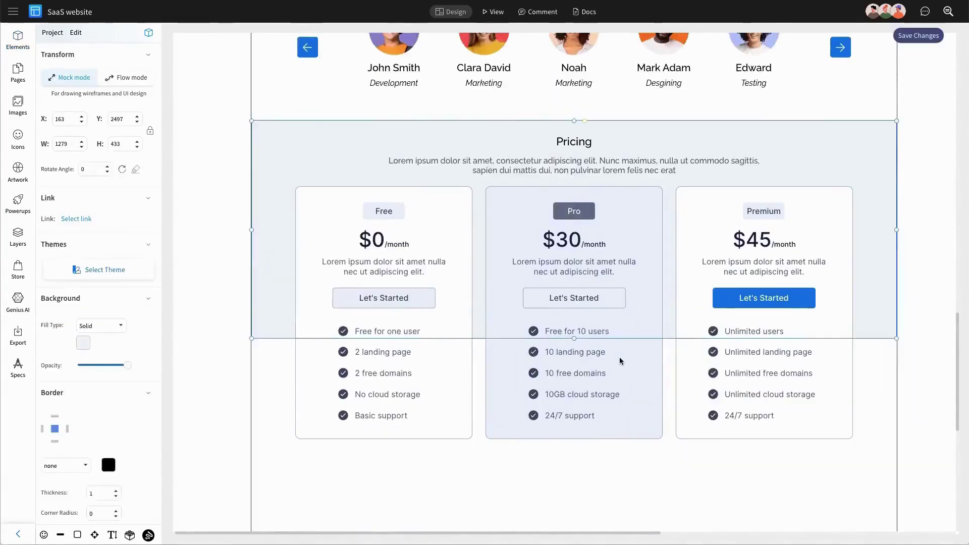
key("super+s")
left_click(580, 318)
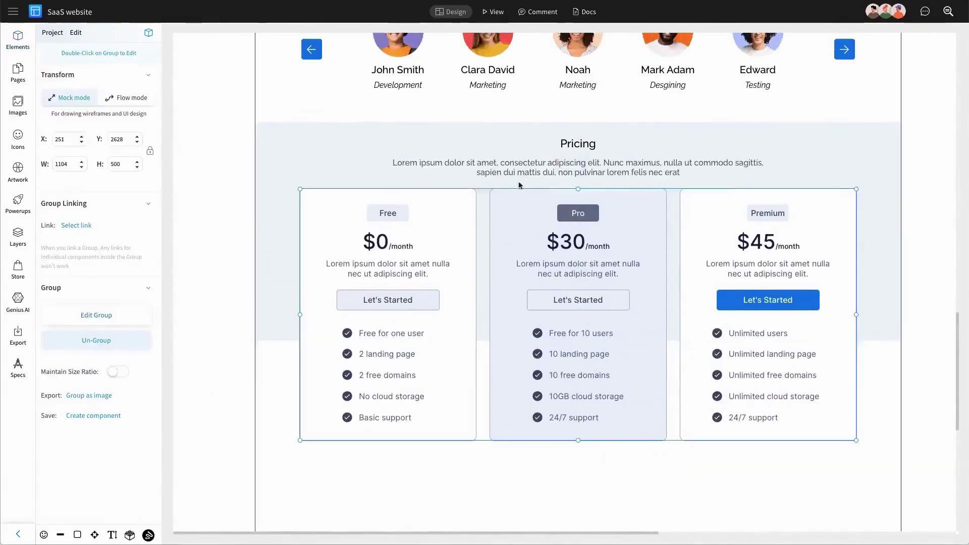
left_click(557, 162, "shift")
left_click(580, 146, "shift")
left_click(665, 141, "shift")
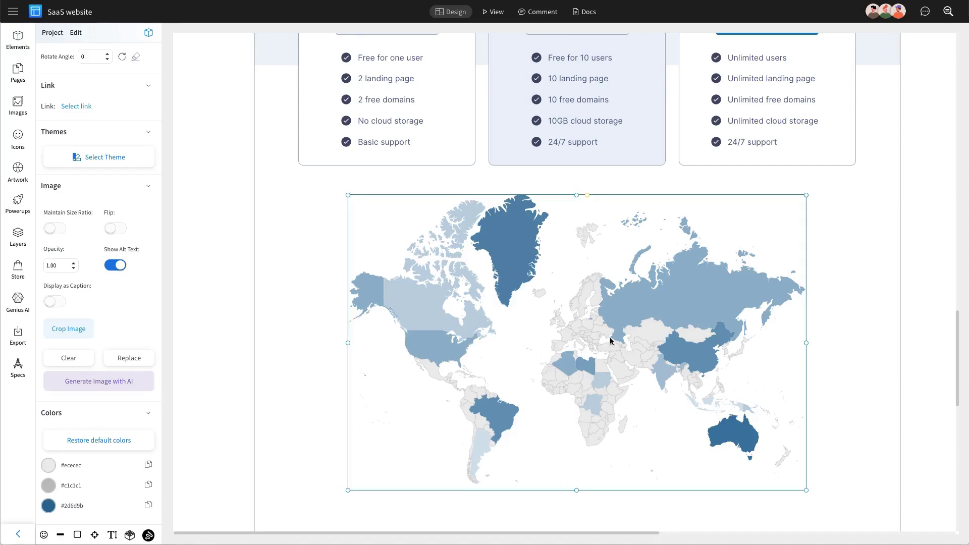
Set the opacity of the world map image below the pricing cards to 0.40
left_click(74, 268)
left_click(74, 268)
left_click(73, 268)
left_click(74, 269)
left_click(74, 268)
left_click(74, 268)
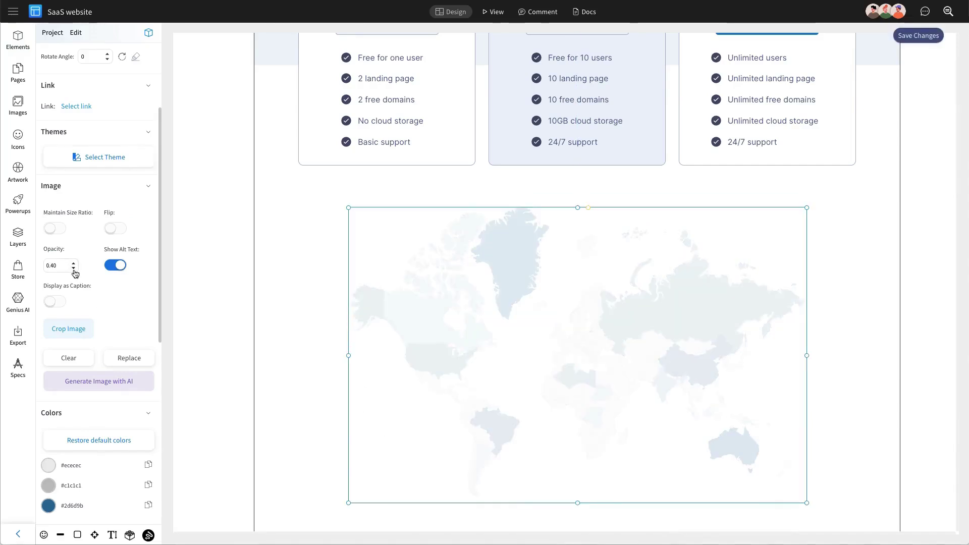
left_click(191, 254)
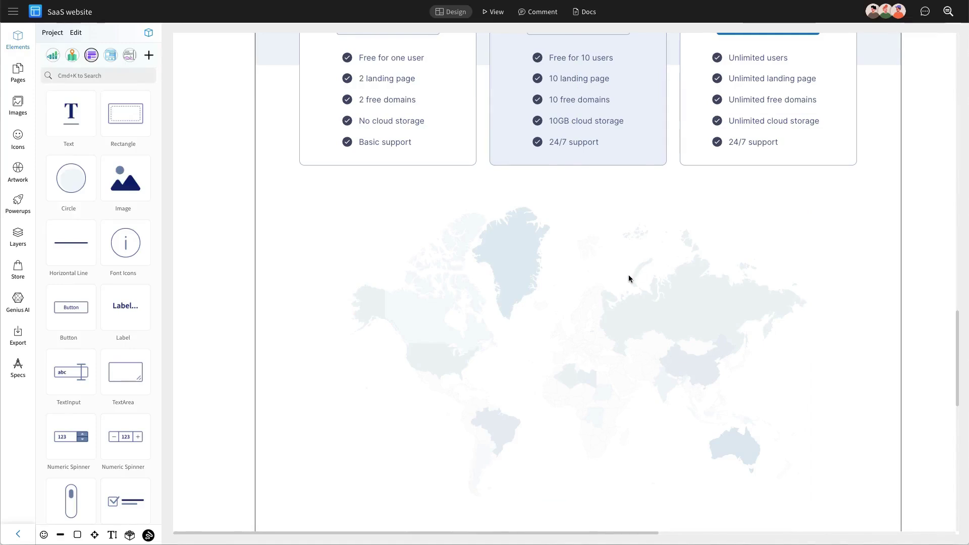
Paste a copy of the Pricing heading and paragraph over the upper part of the world map and save the page
scroll(628, 275, "down", 1)
key("ctrl+v")
left_click_drag(590, 94, 590, 204)
key("super+s")
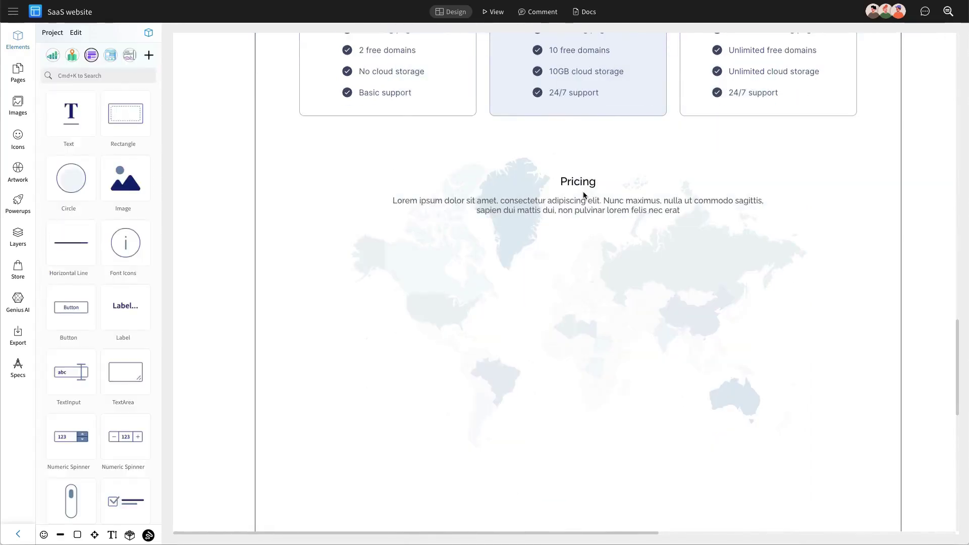
Change the copied heading over the map to "Subscribe Our Newsletter"
left_click(584, 185)
double_click(583, 185)
type("Su")
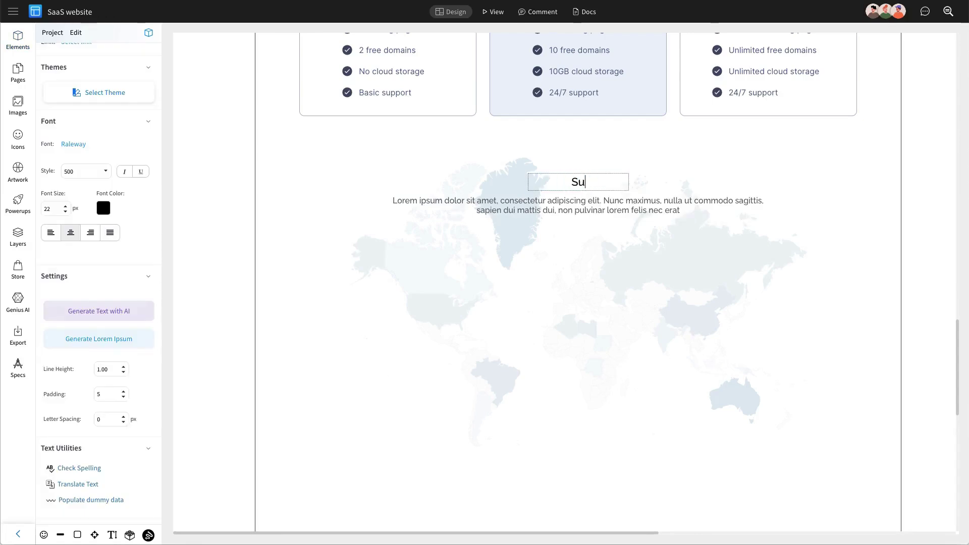
type("bs")
type("cribe Our Newsletter")
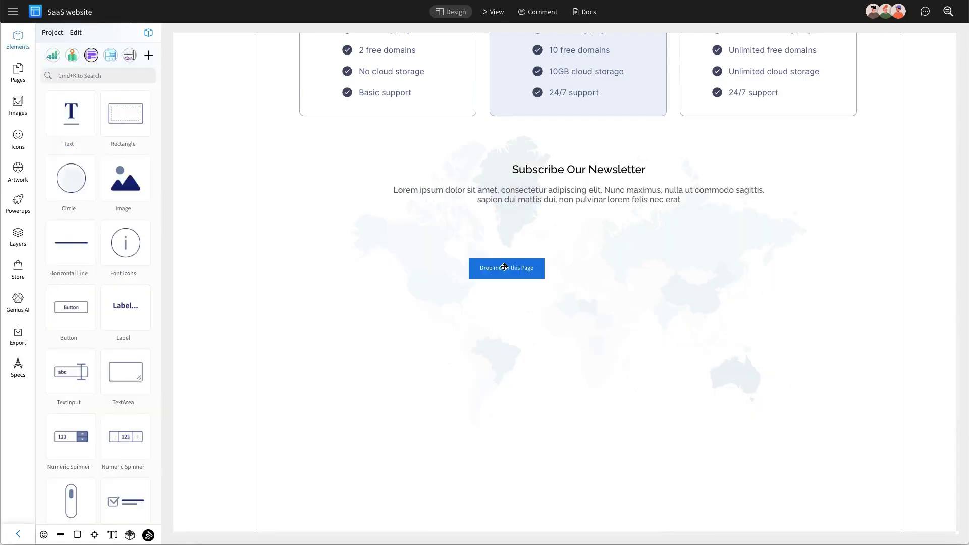
Place a white rectangle below the newsletter paragraph, with no border, corner radius 10 and a custom shadow of 10 px blur and 5 px spread
left_click_drag(504, 268, 724, 260)
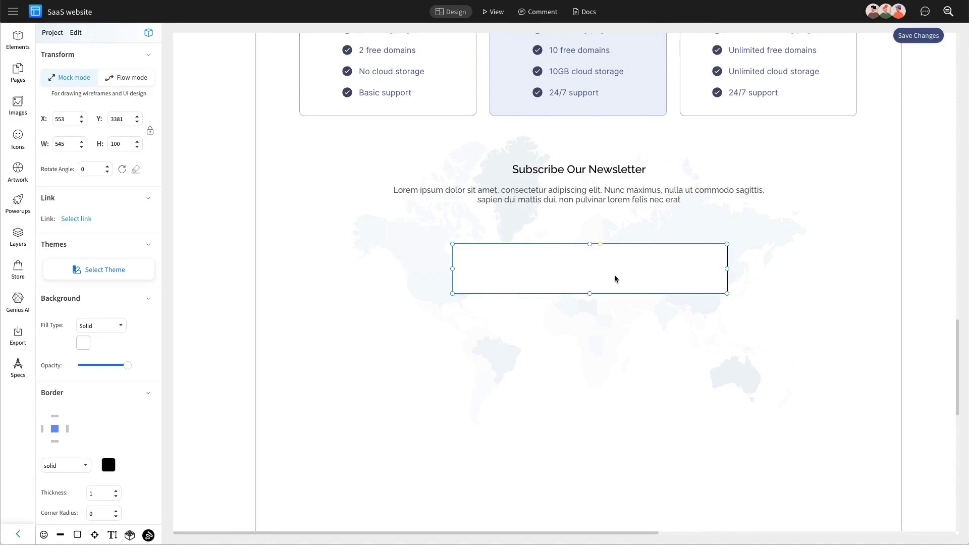
left_click_drag(615, 276, 604, 261)
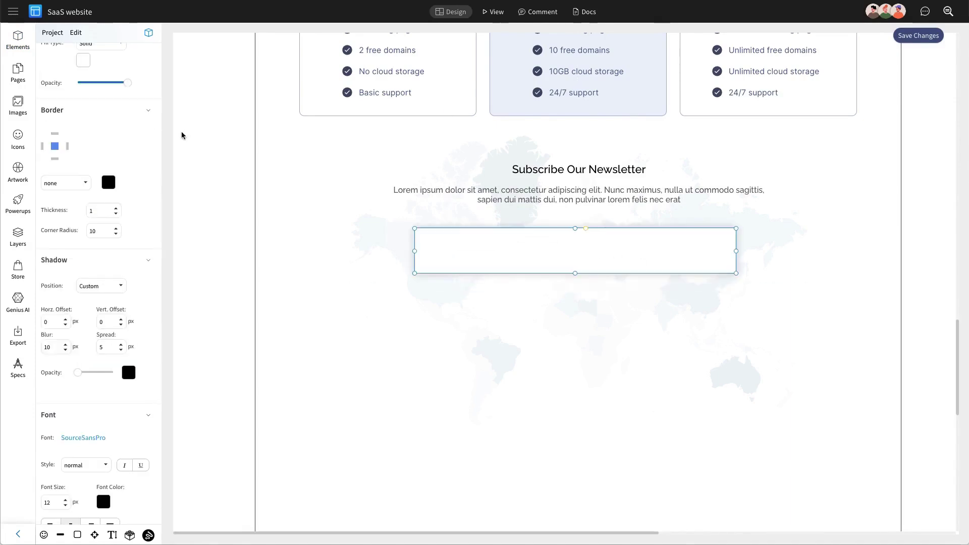
left_click(181, 131)
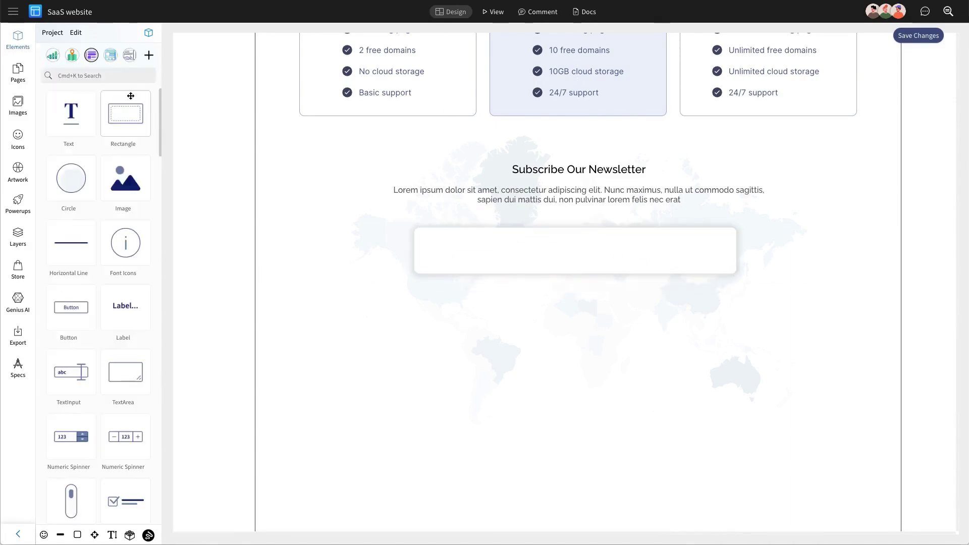